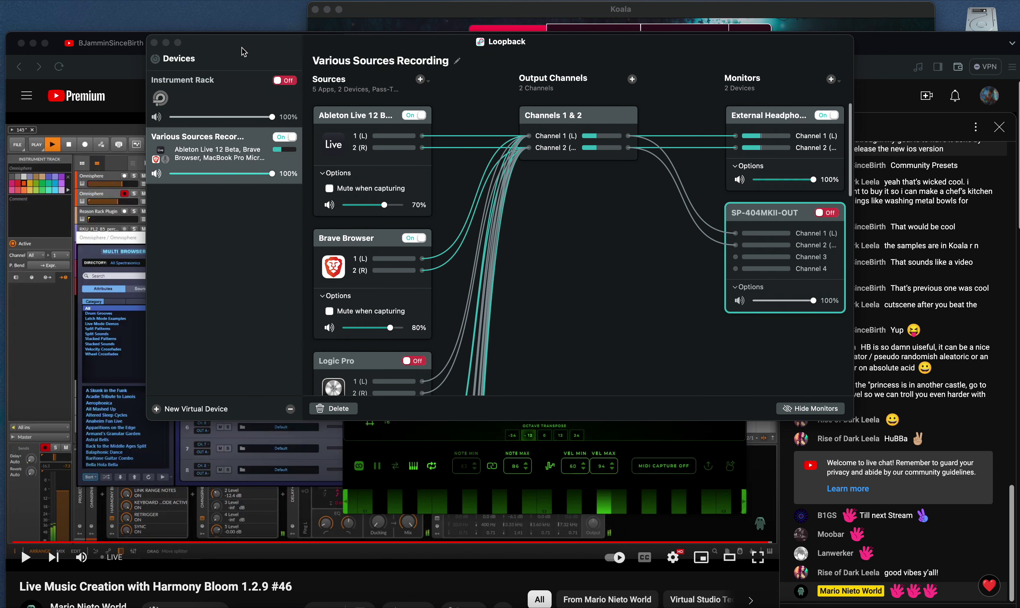
Bring Loopback forward, then view and close its About Loopback window.
drag(244, 51, 248, 58)
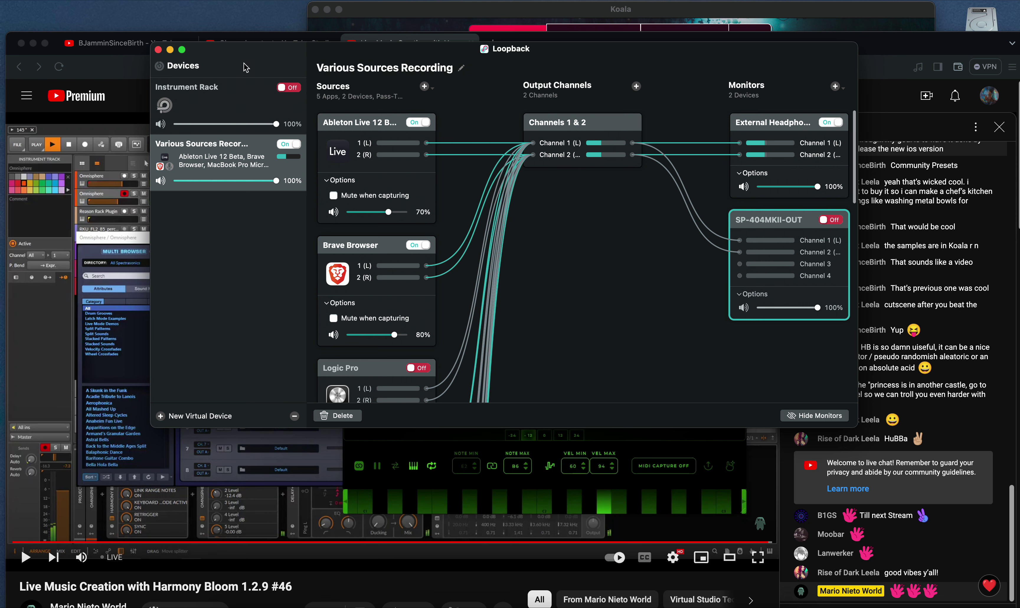
click(41, 1)
click(58, 12)
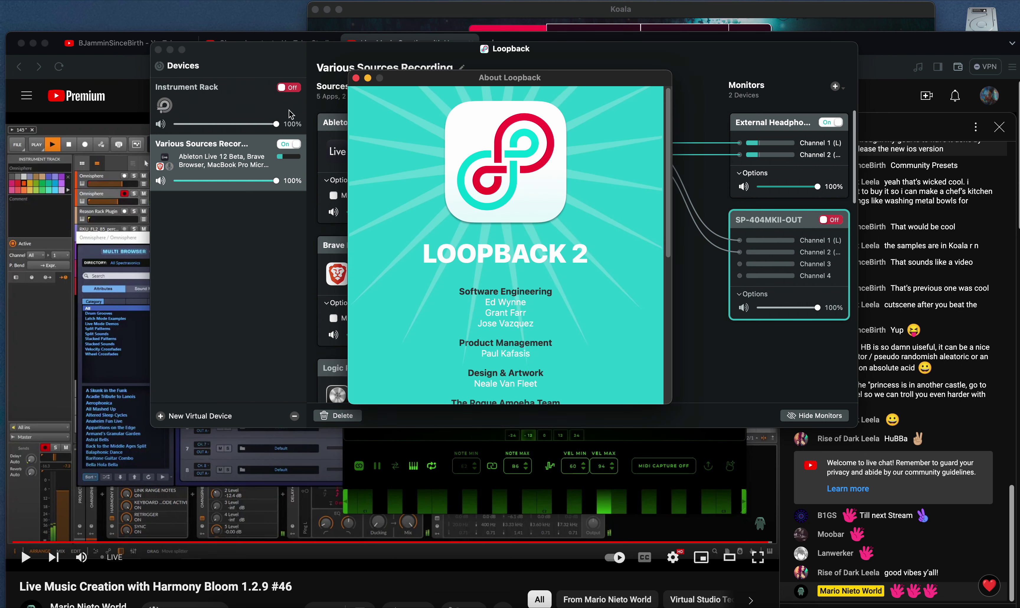
scroll(501, 236, down, 5)
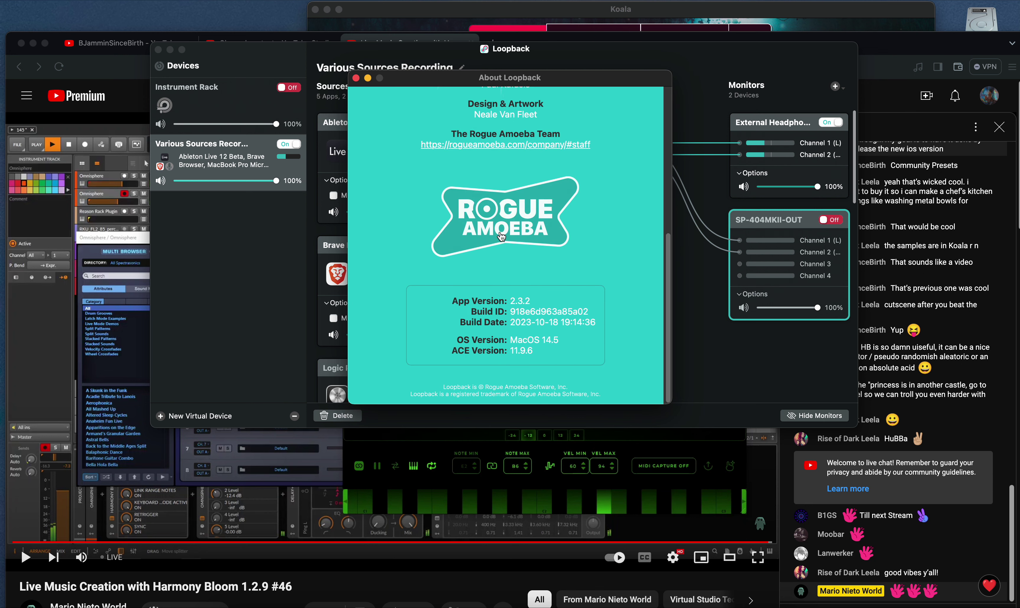
scroll(513, 244, up, 3)
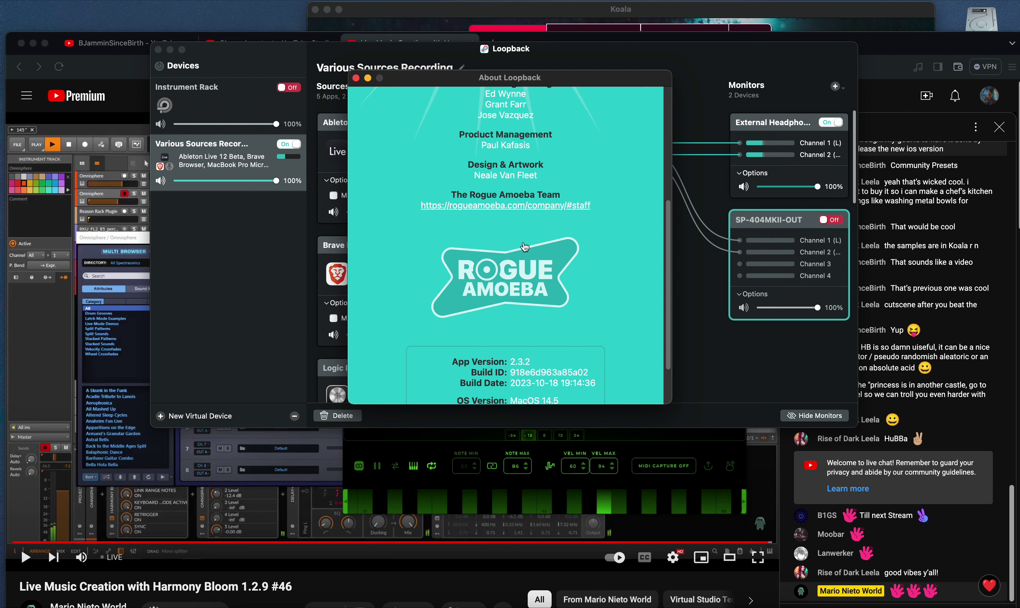
scroll(524, 247, up, 5)
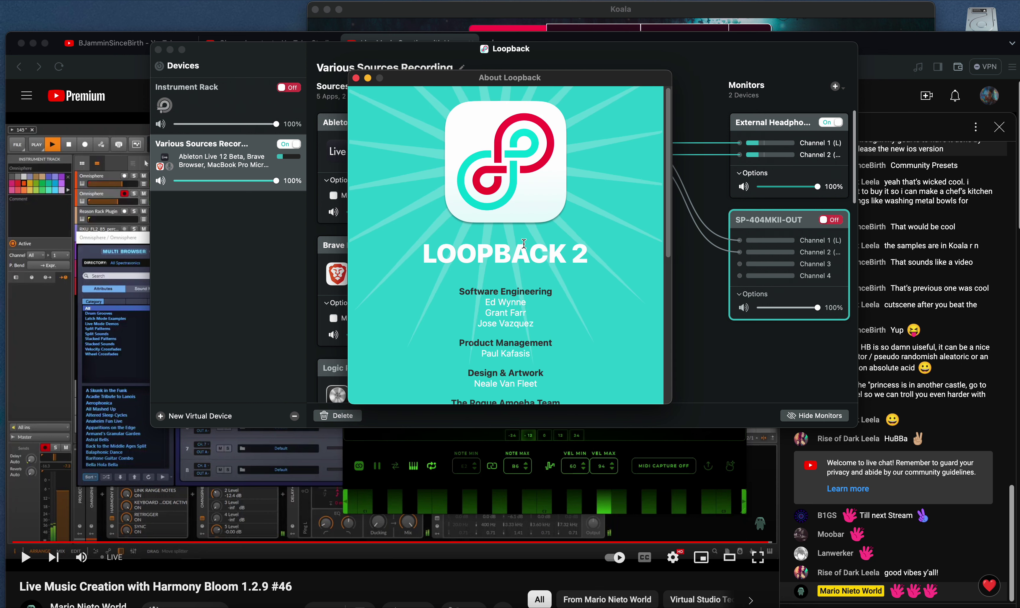
click(355, 78)
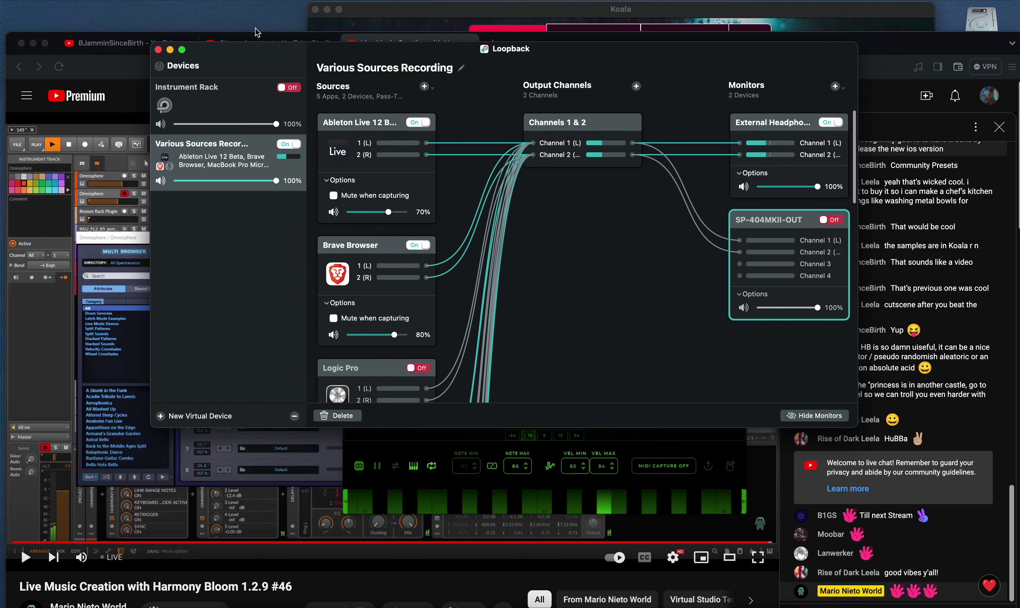
Scroll through the Various Sources Recording sources and close the Loopback window.
scroll(416, 209, down, 3)
scroll(440, 237, down, 3)
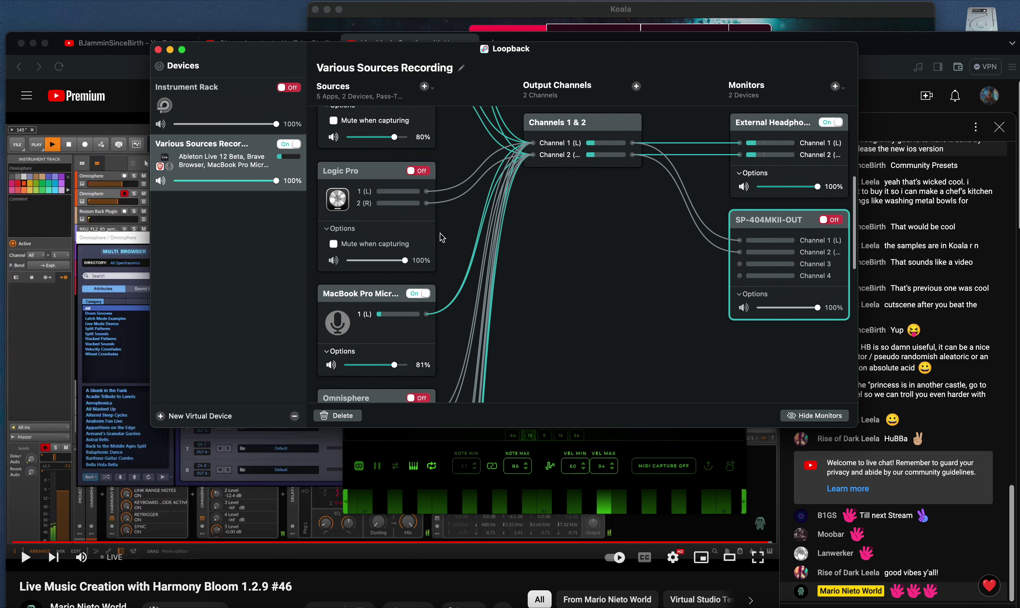
click(158, 49)
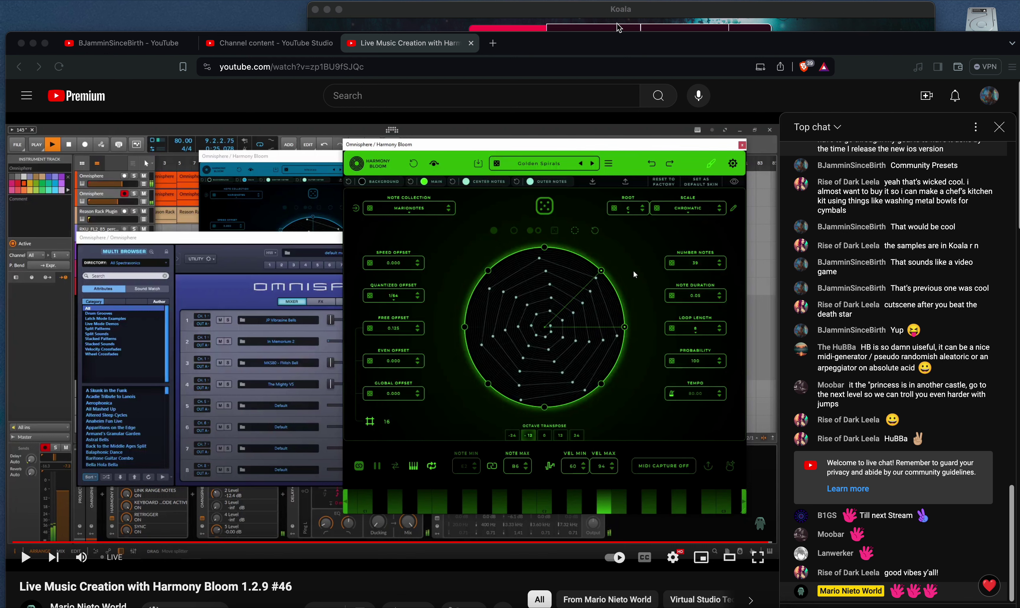
Check Koala's AUDIO settings: input Various Sources Recording, output MacBook Pro Speakers.
click(627, 7)
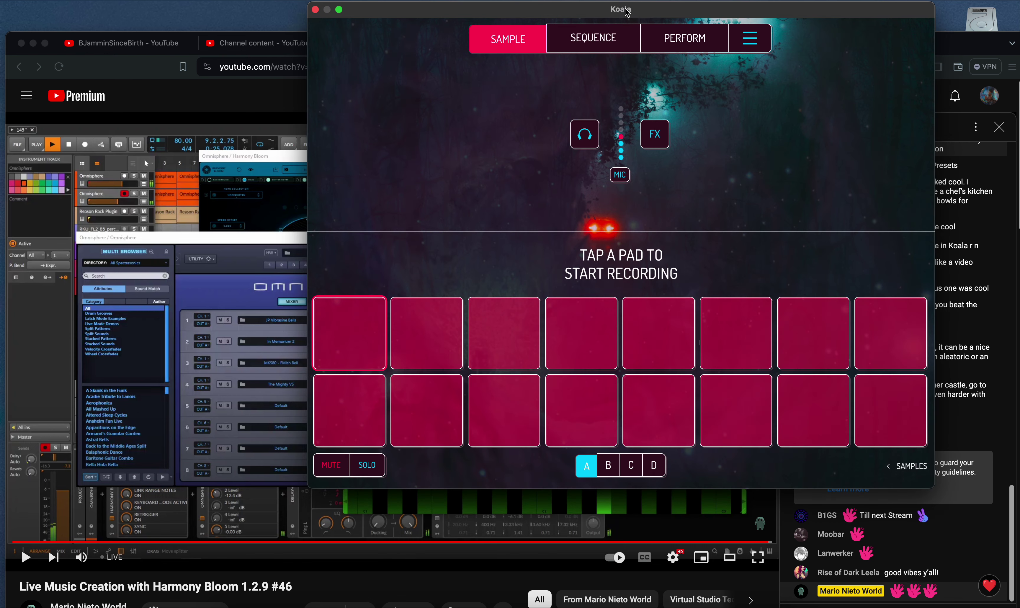
click(736, 37)
click(738, 249)
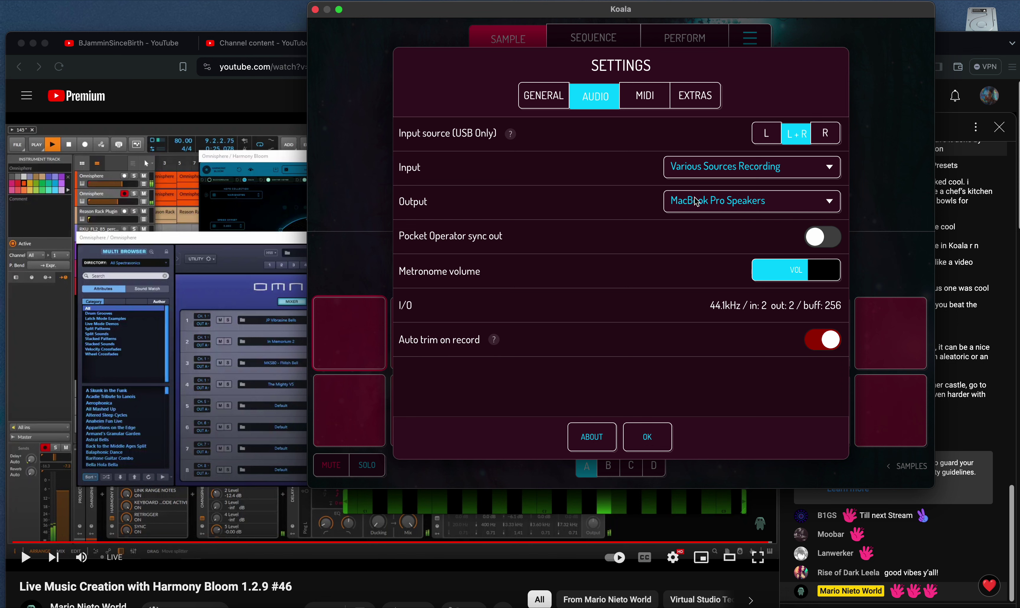
click(648, 437)
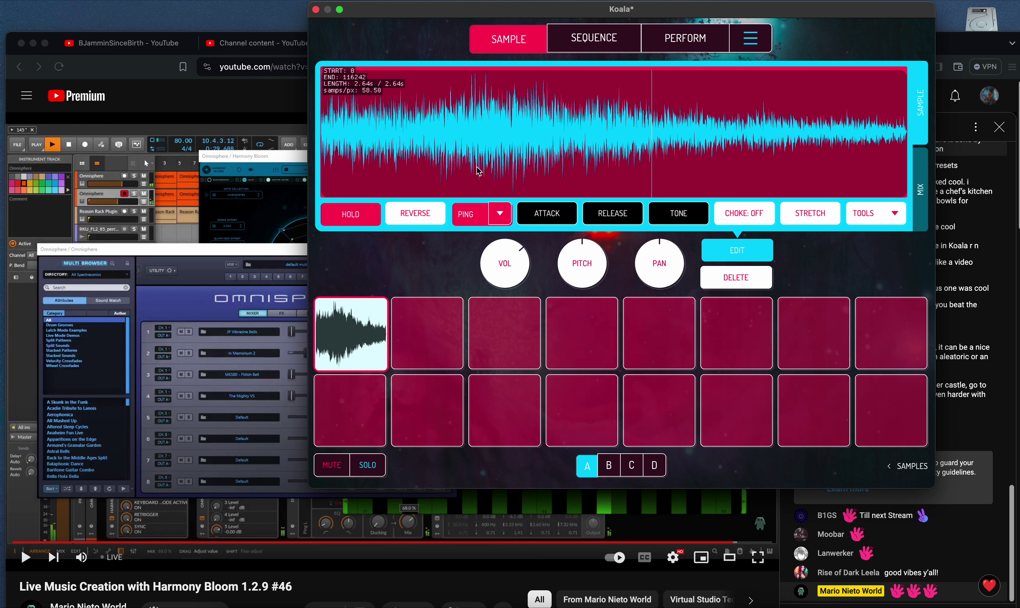
Turn off HOLD on pad 1 and set the Sequence pads to a CHROMATIC KEYBOARD.
click(350, 215)
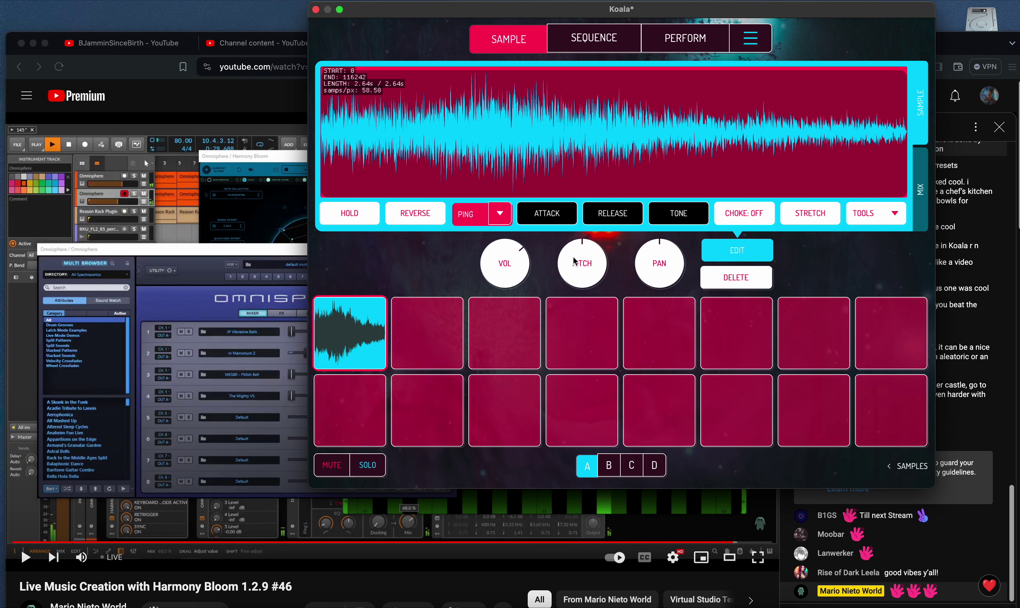
click(556, 47)
click(498, 273)
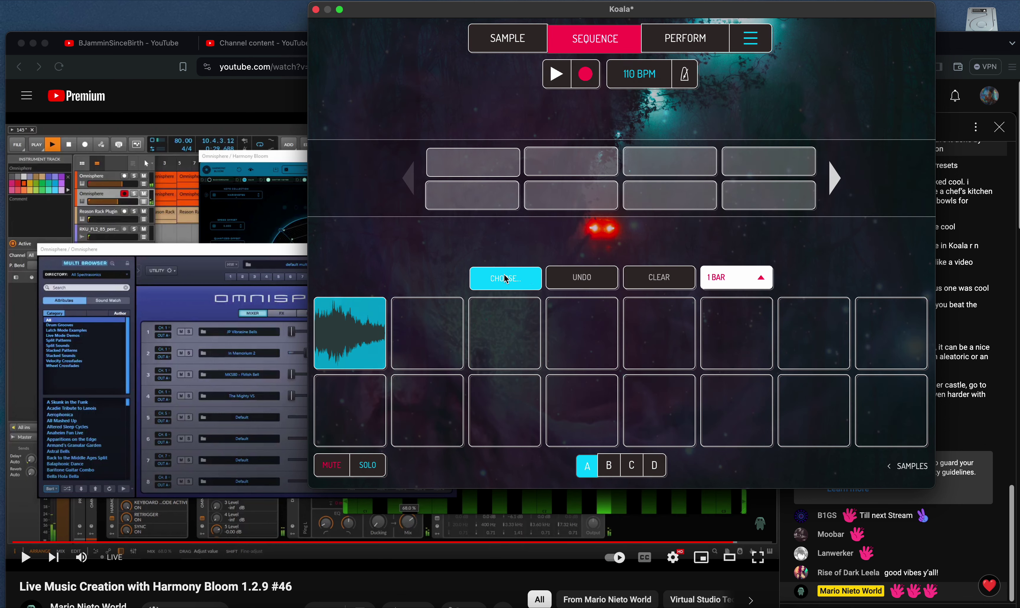
click(526, 279)
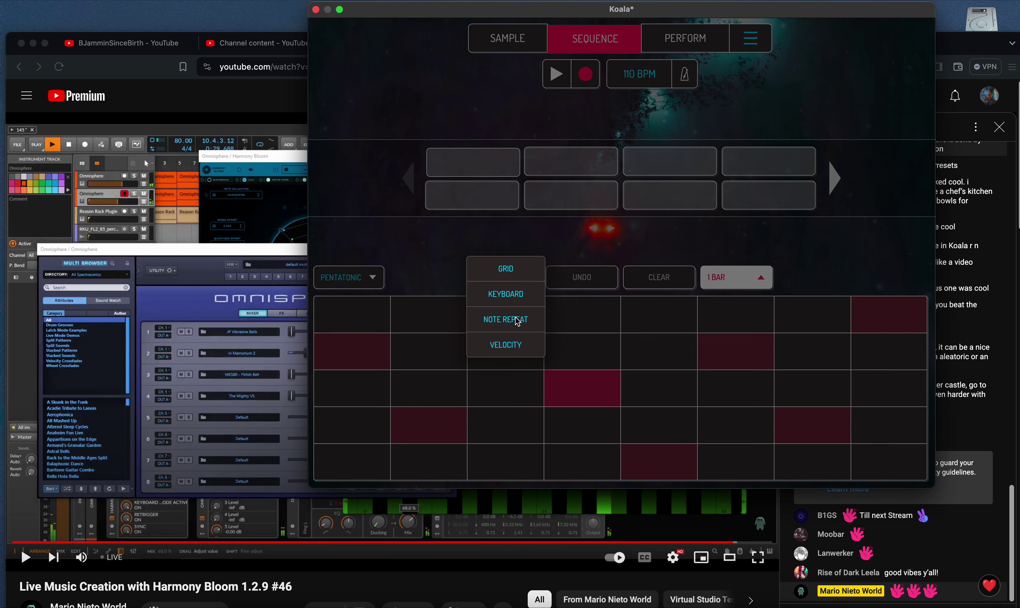
click(514, 306)
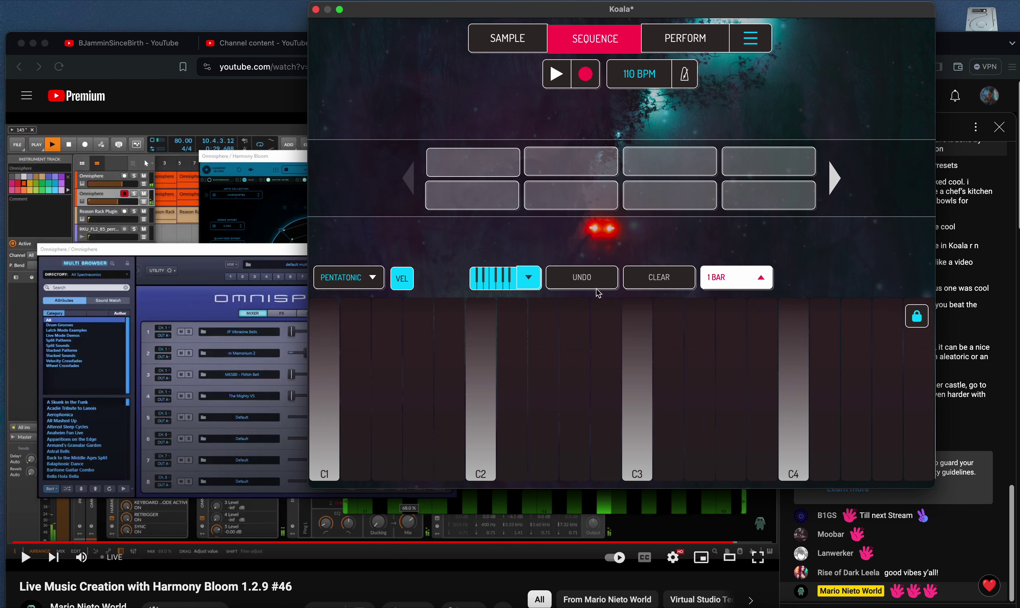
click(351, 282)
click(351, 275)
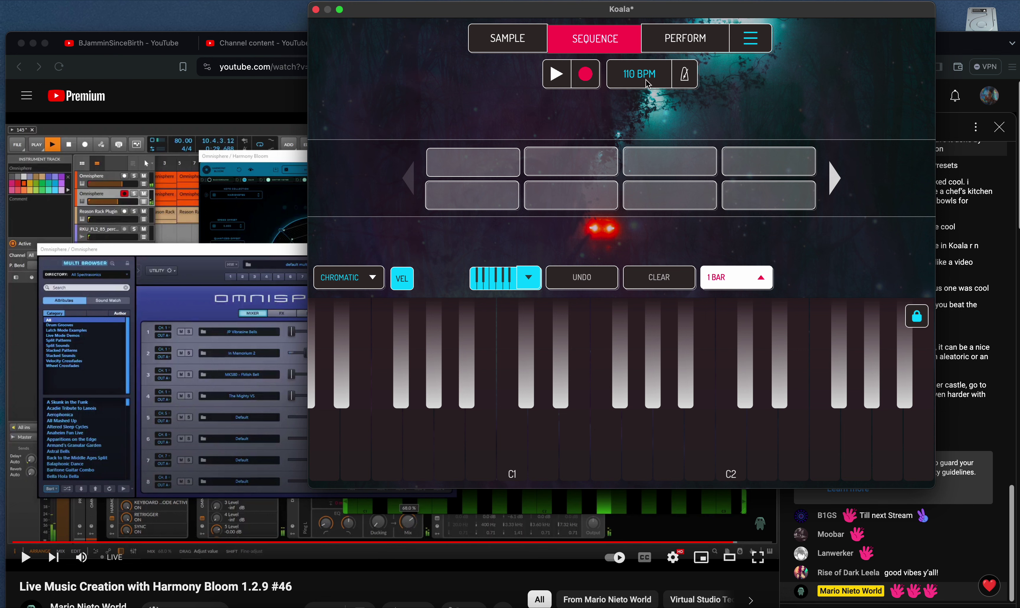
Set the tempo to 79 BPM, enable the metronome and start recording.
drag(648, 83, 546, 122)
click(684, 74)
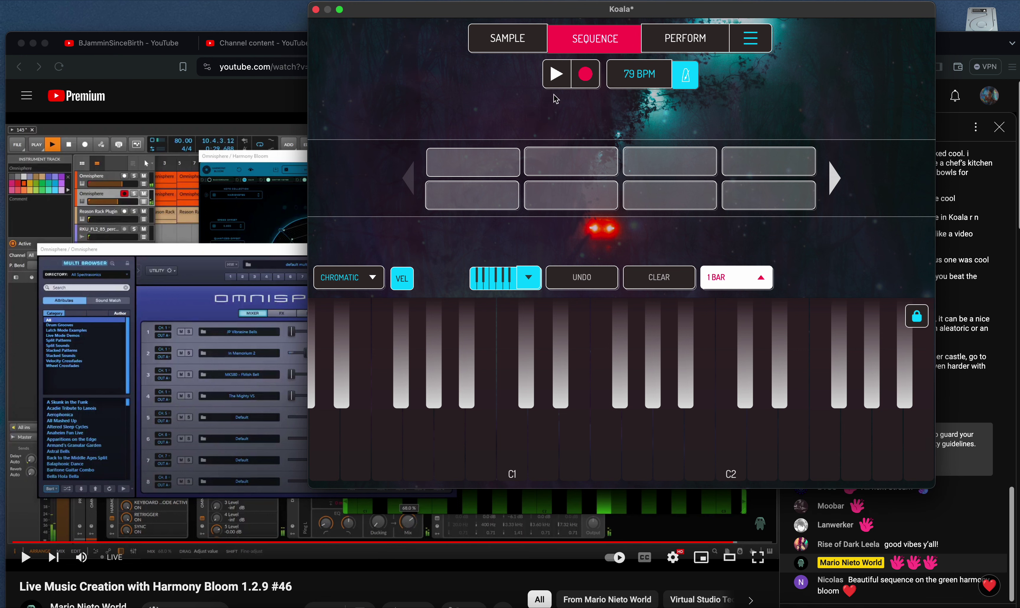
click(583, 81)
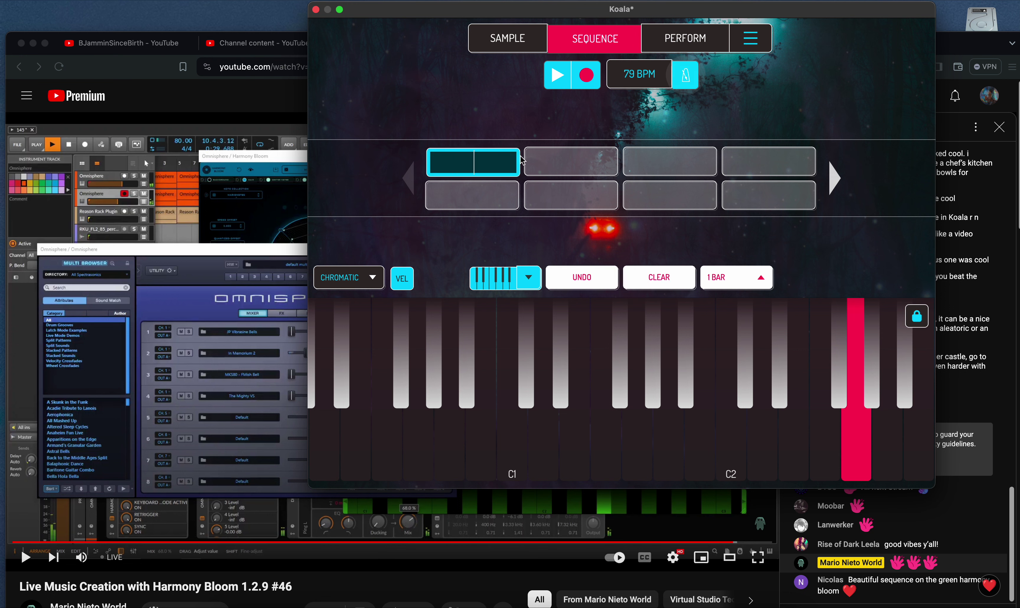
Discard the first take, set the pattern length to 4 BARS, and record the keyboard phrase.
drag(511, 161, 621, 109)
click(735, 277)
click(728, 216)
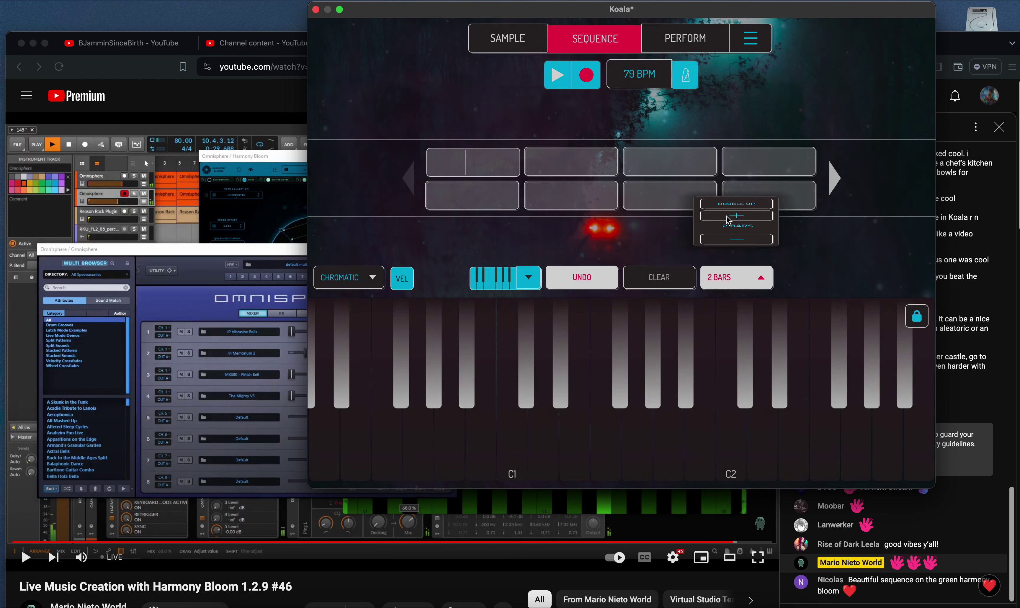
click(735, 277)
click(736, 242)
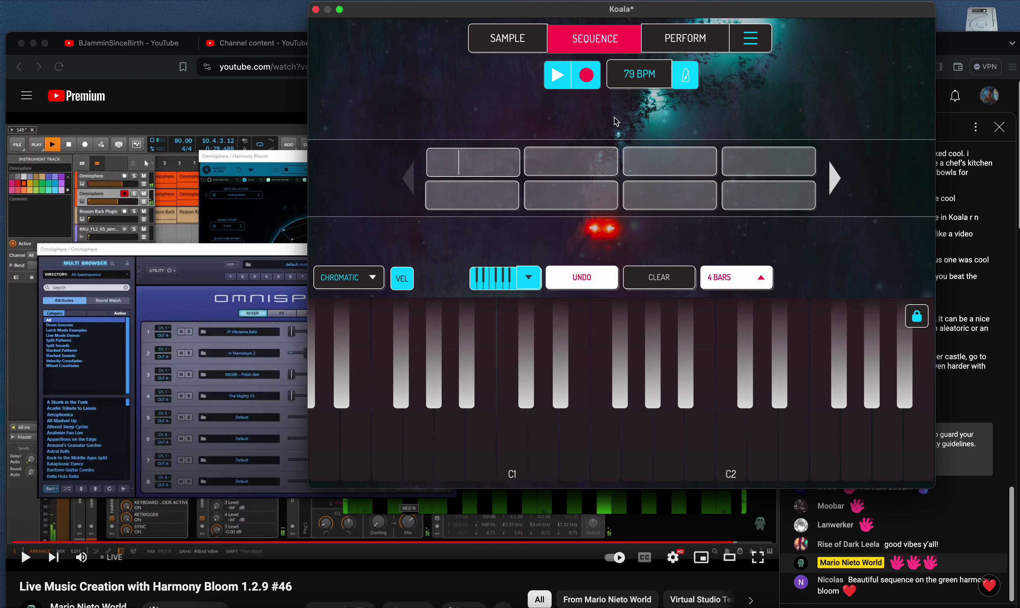
click(570, 83)
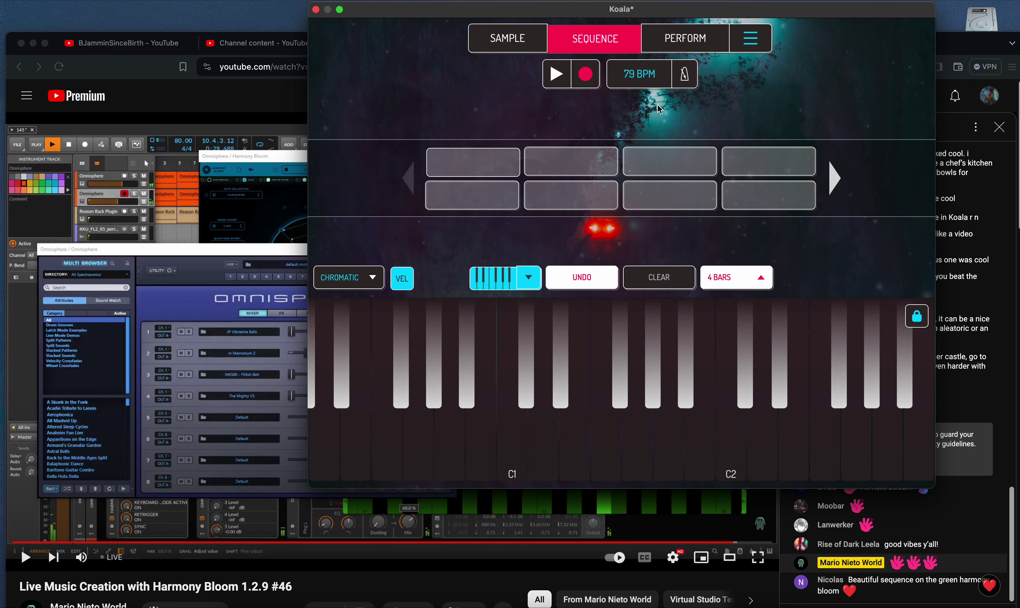
click(593, 77)
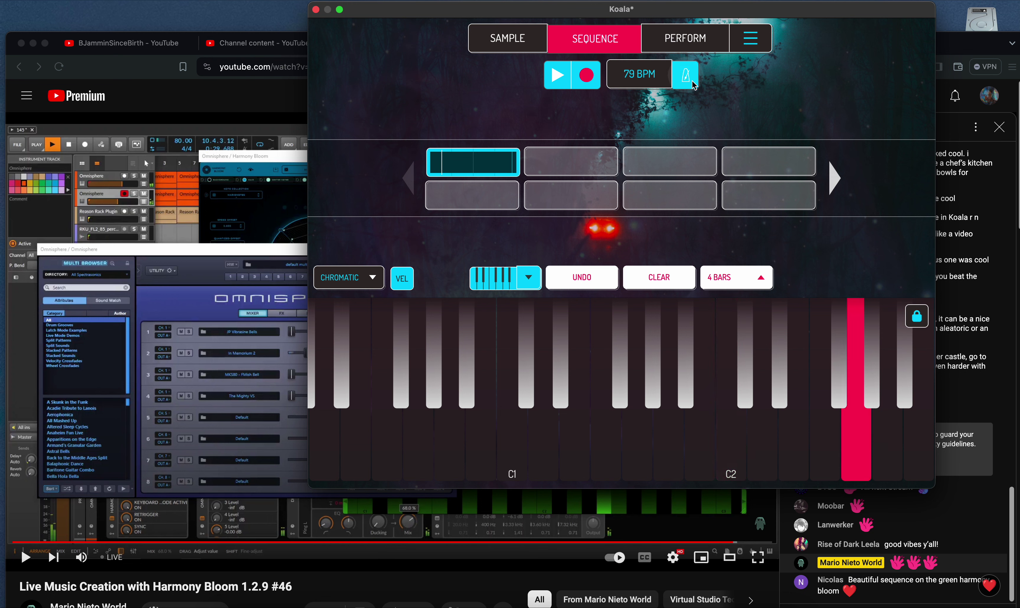
click(596, 81)
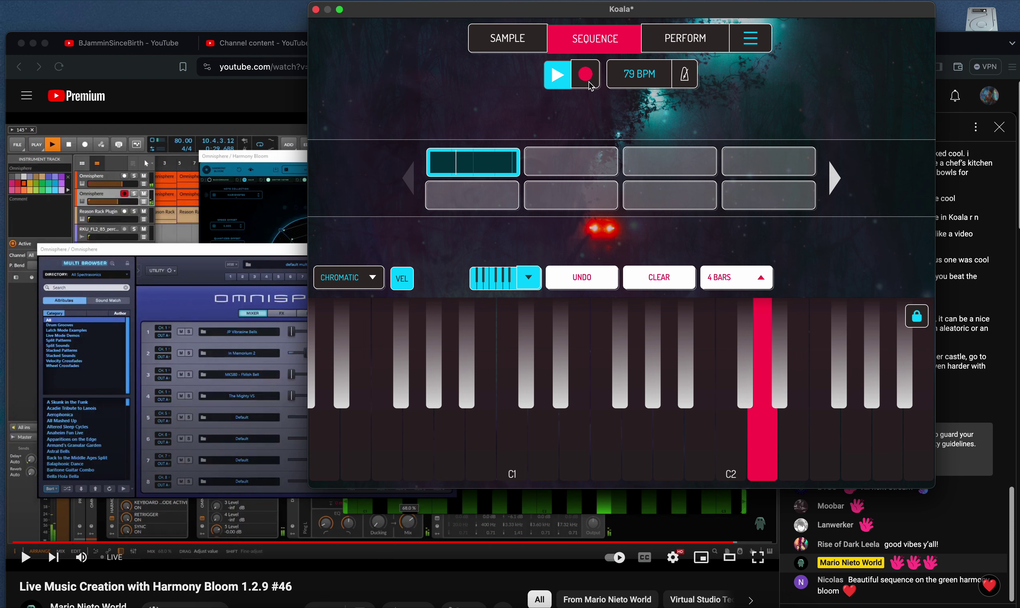
Preview the first pattern in the note editor, then return to the Sequence view.
double_click(499, 161)
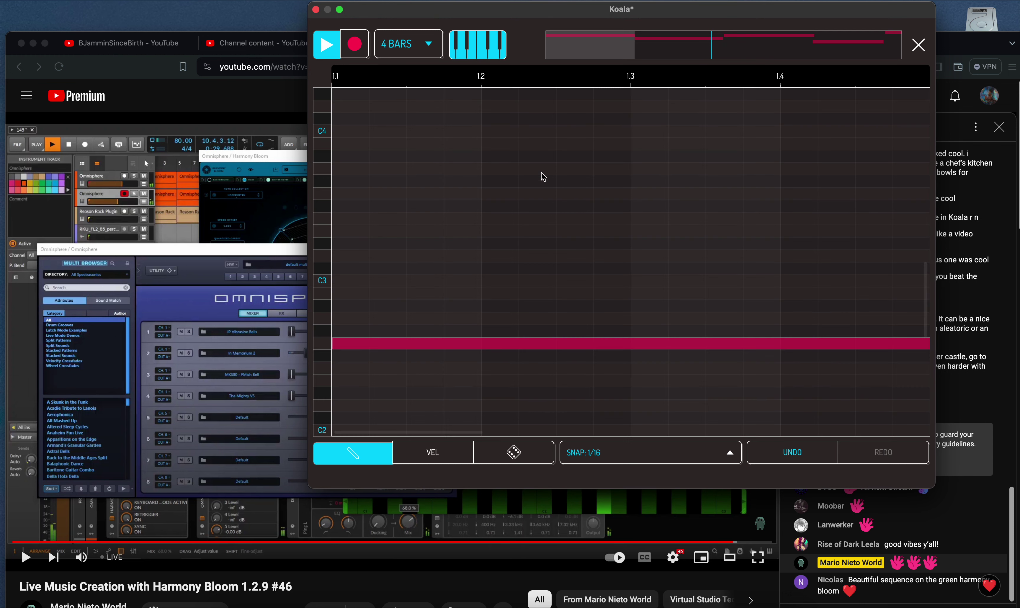
scroll(674, 261, up, 3)
scroll(663, 236, down, 5)
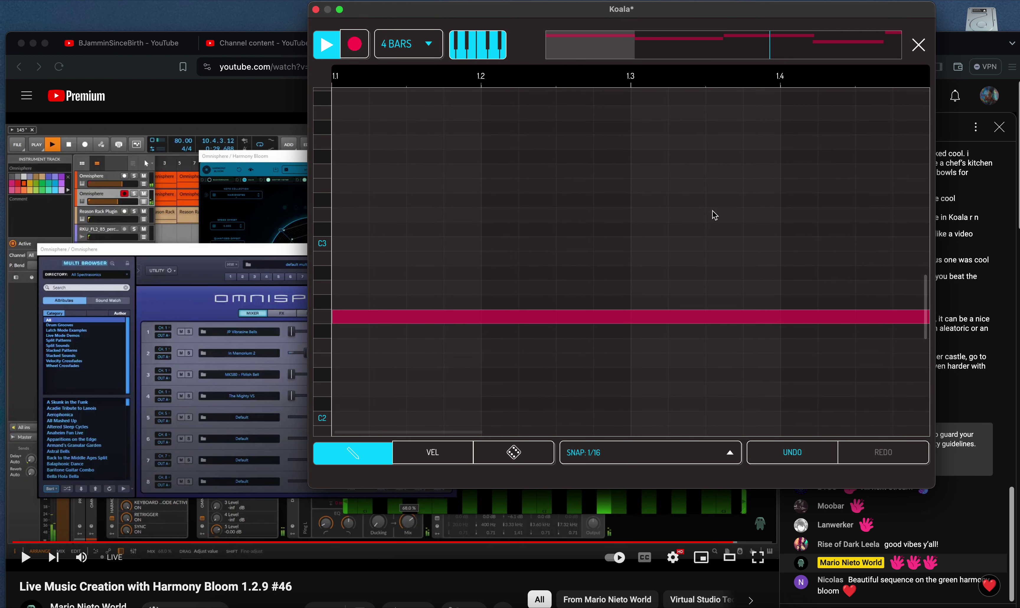
click(917, 45)
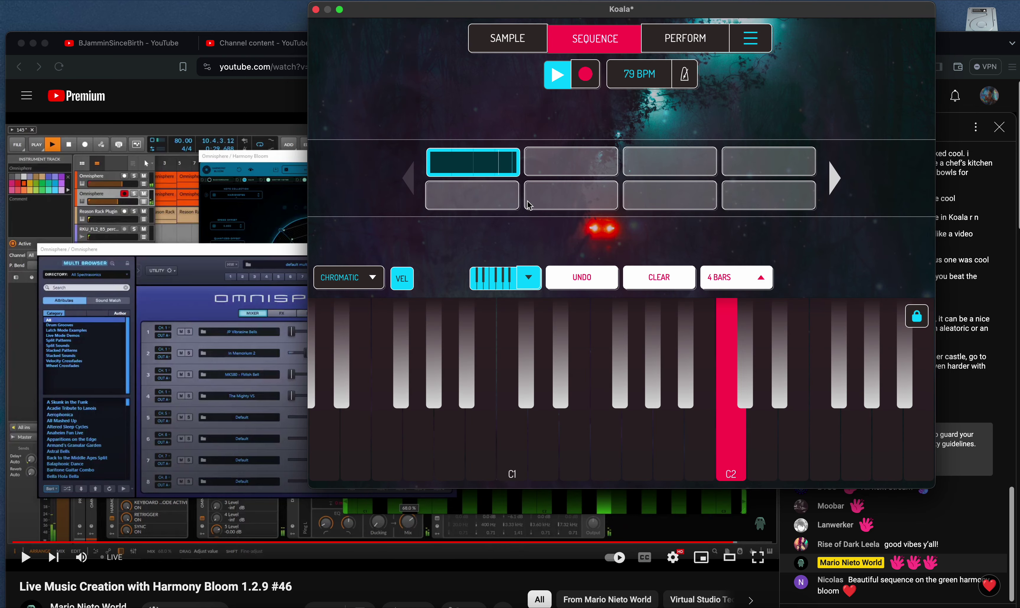
click(507, 38)
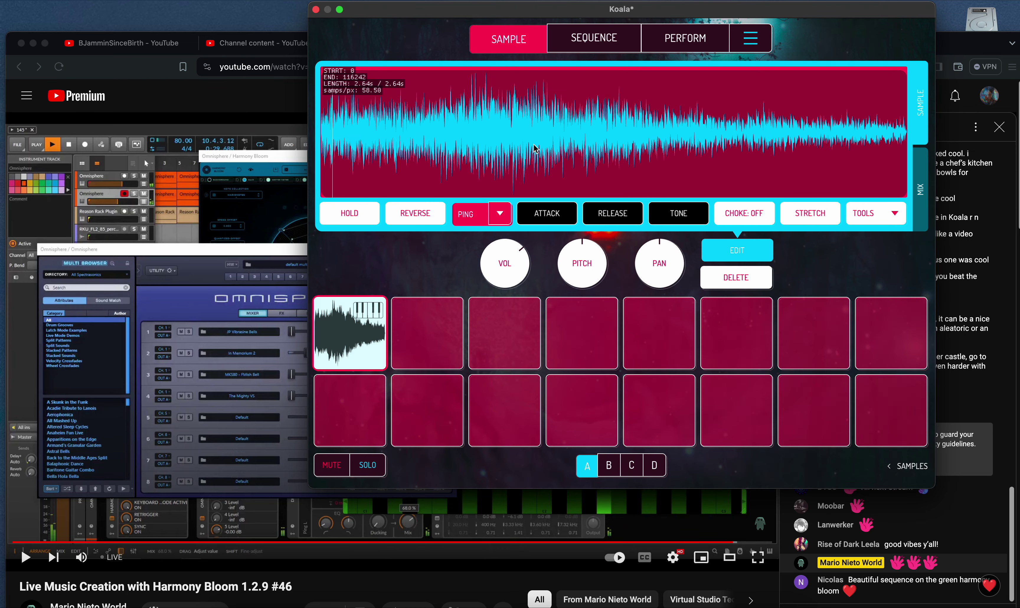
click(601, 46)
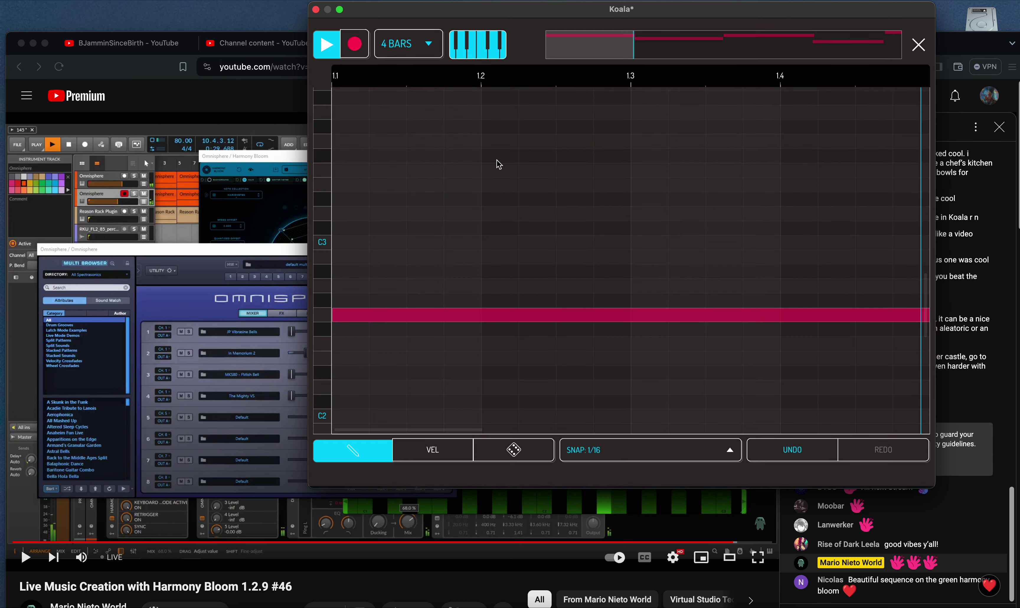
Stretch the last C2 note to the end of bar 4 and remove the stray C3 note.
double_click(499, 165)
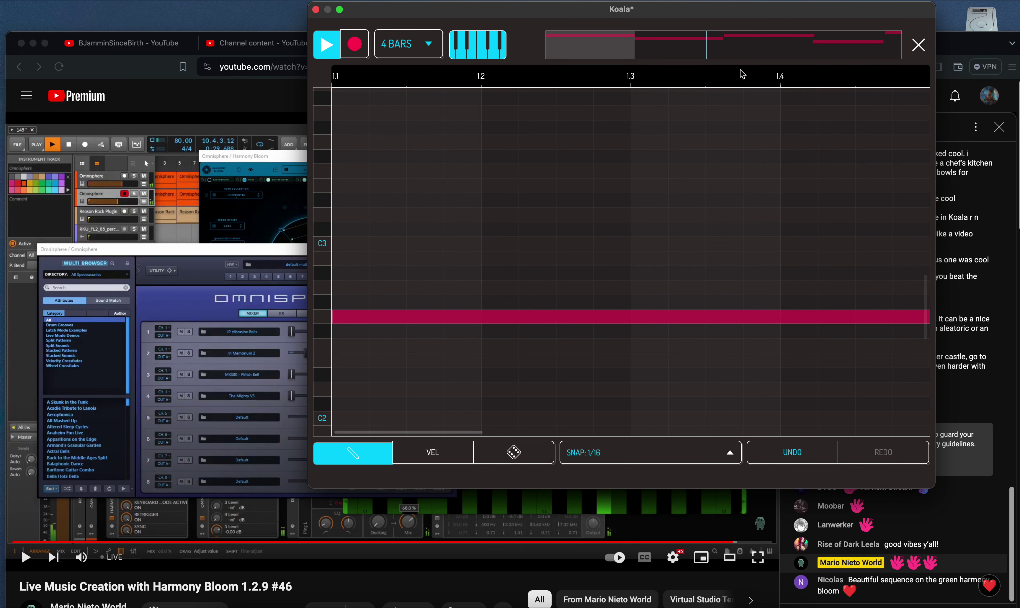
scroll(744, 230, down, 3)
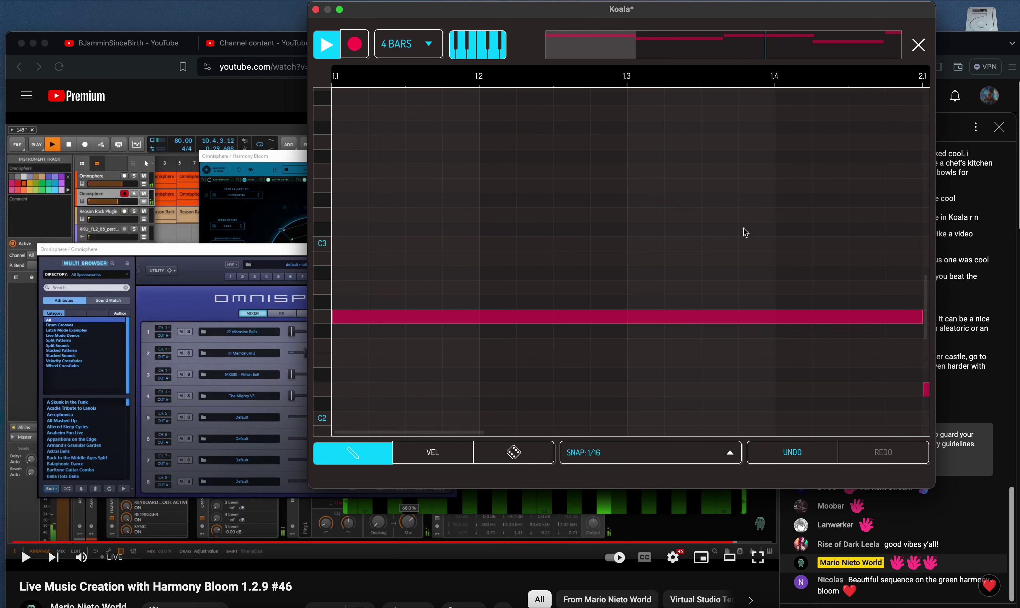
scroll(745, 230, down, 2)
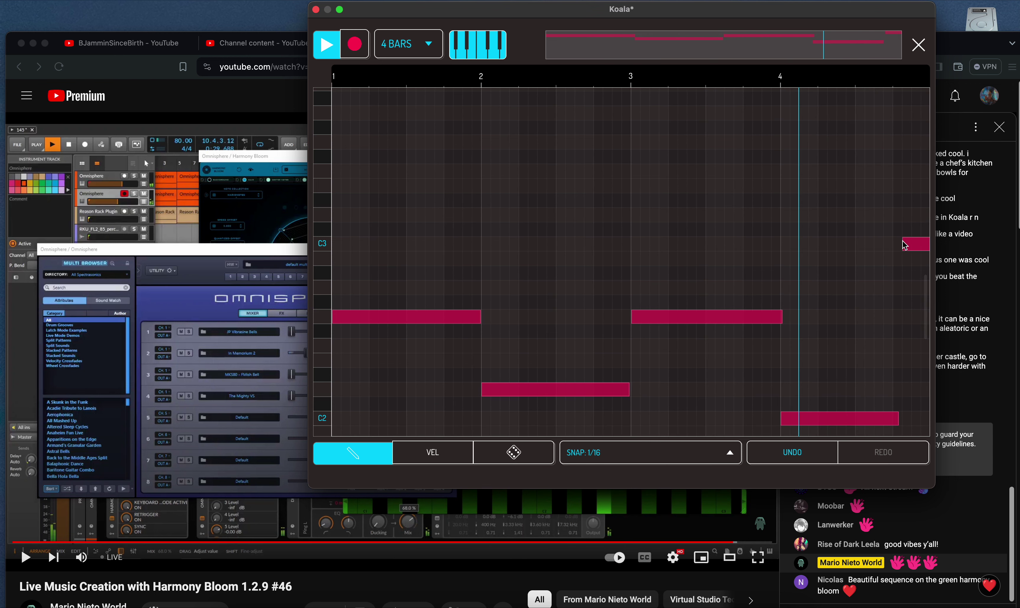
click(895, 247)
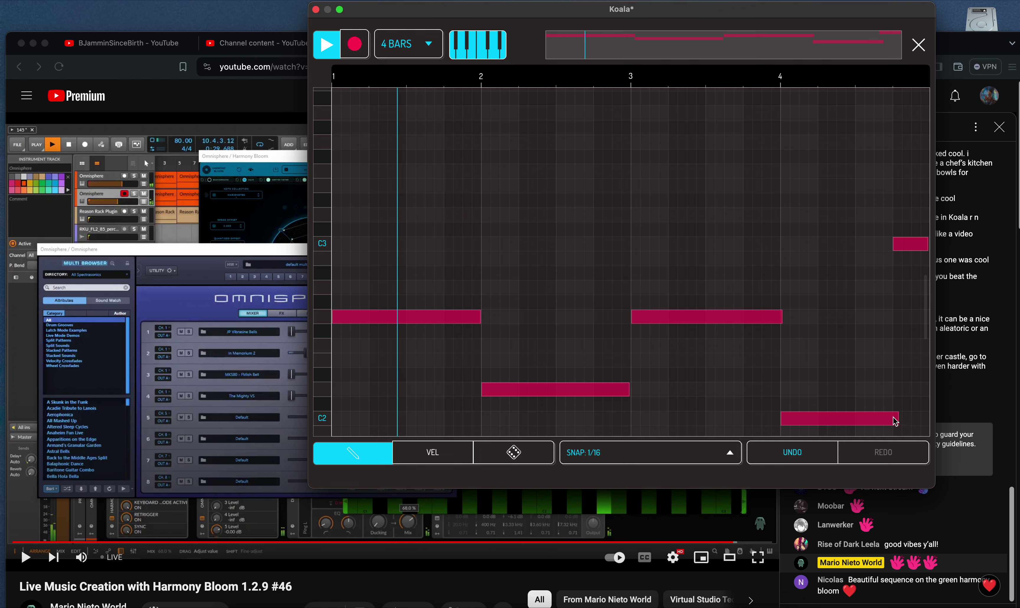
drag(899, 421, 930, 419)
click(903, 253)
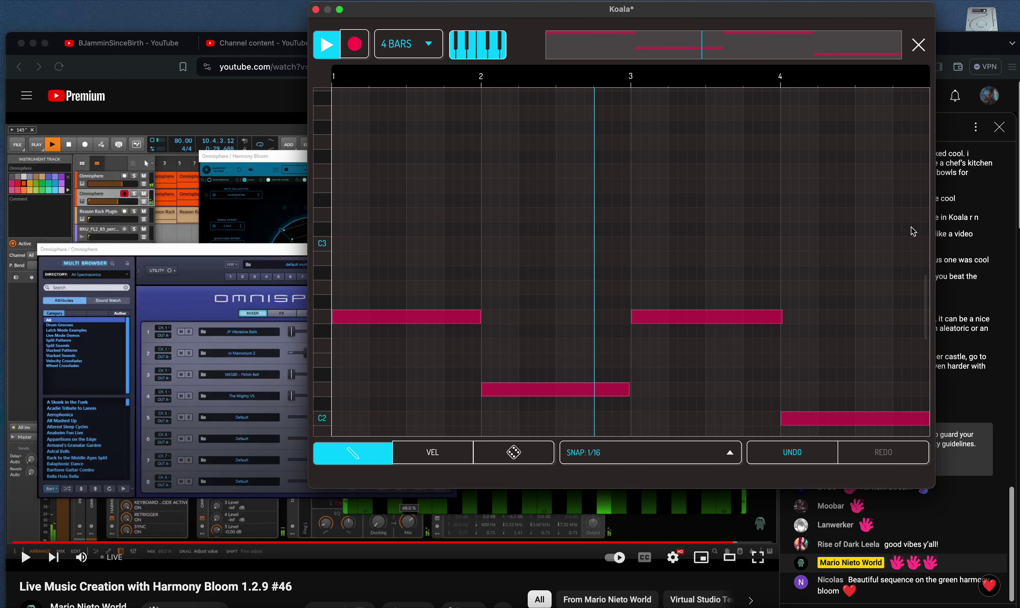
click(918, 44)
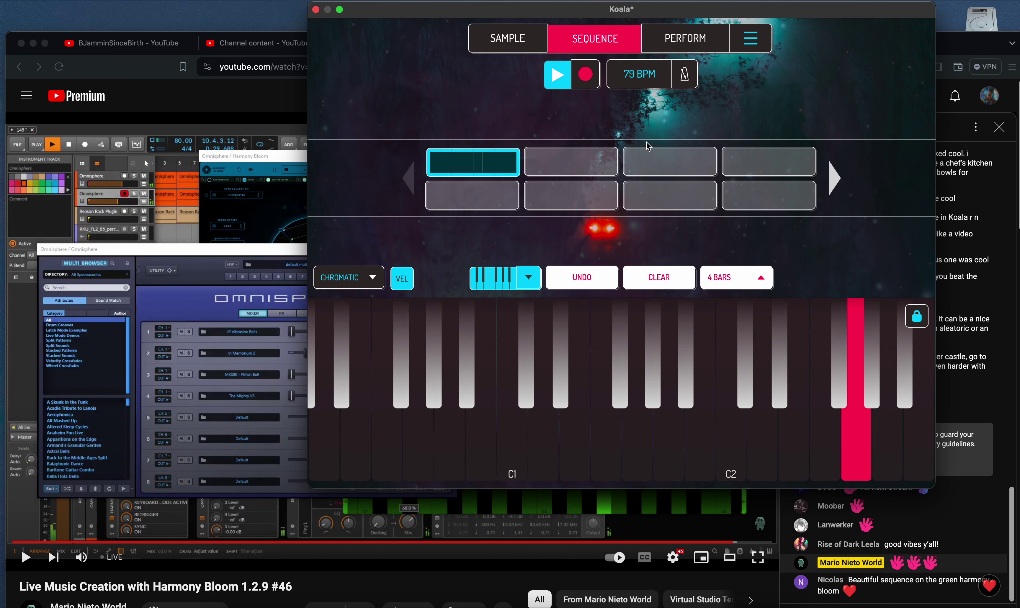
Extend the bar 2 and bar 3 notes to the next bar lines and exit the editor.
click(493, 157)
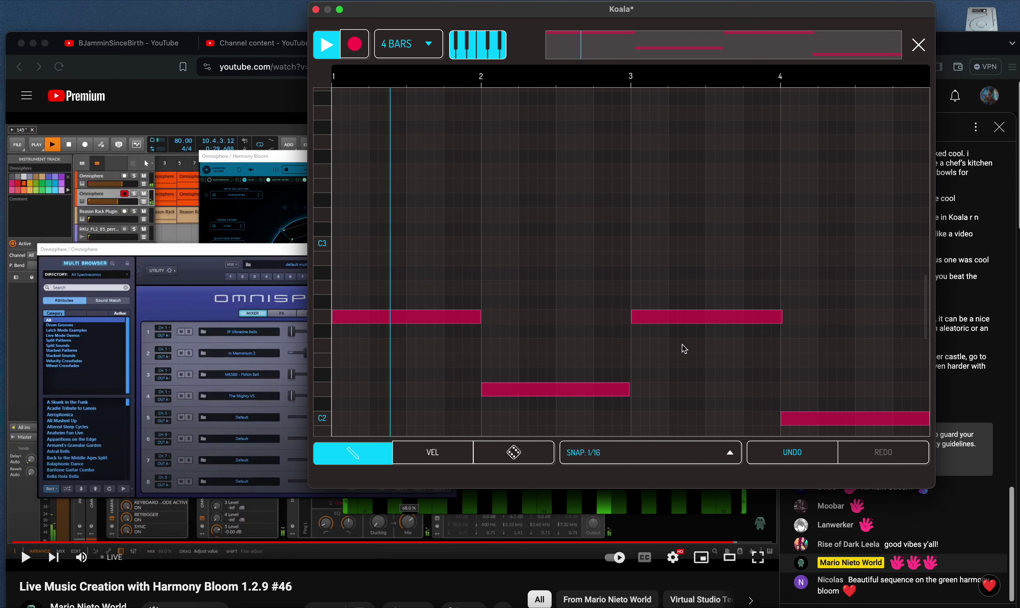
drag(630, 393, 631, 393)
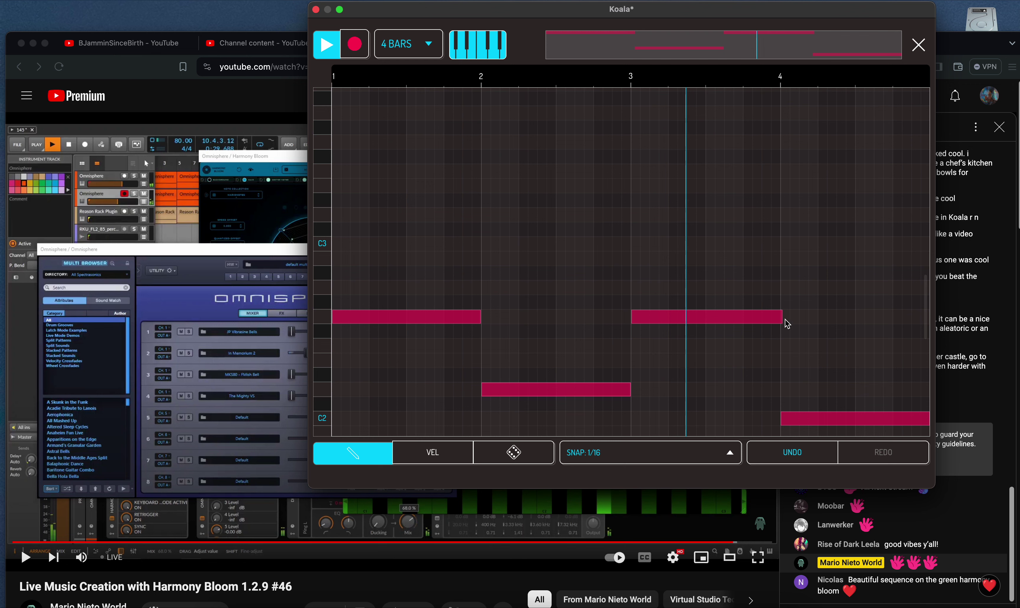
drag(781, 320, 781, 323)
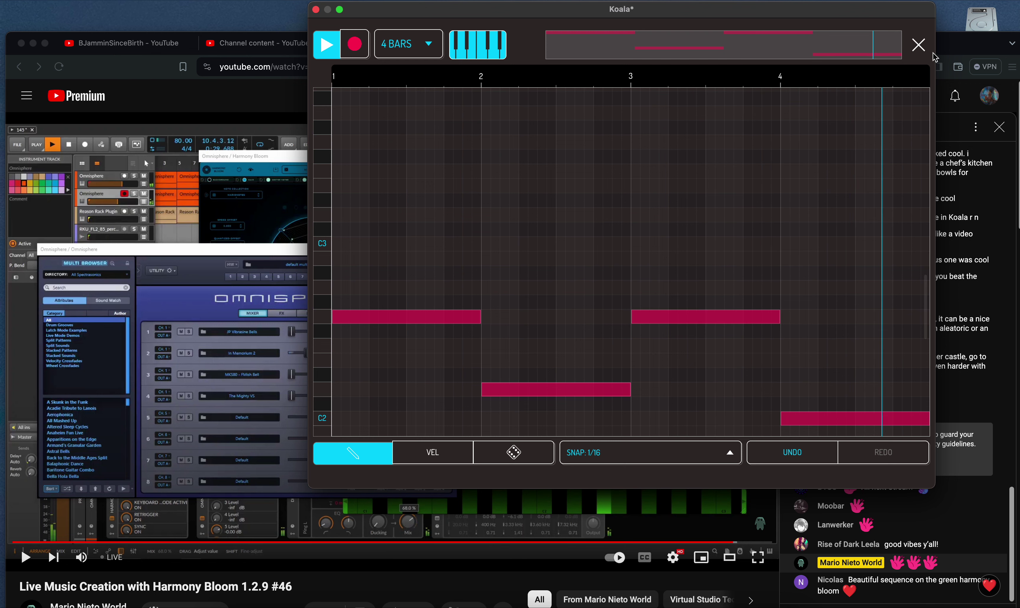
key(Escape)
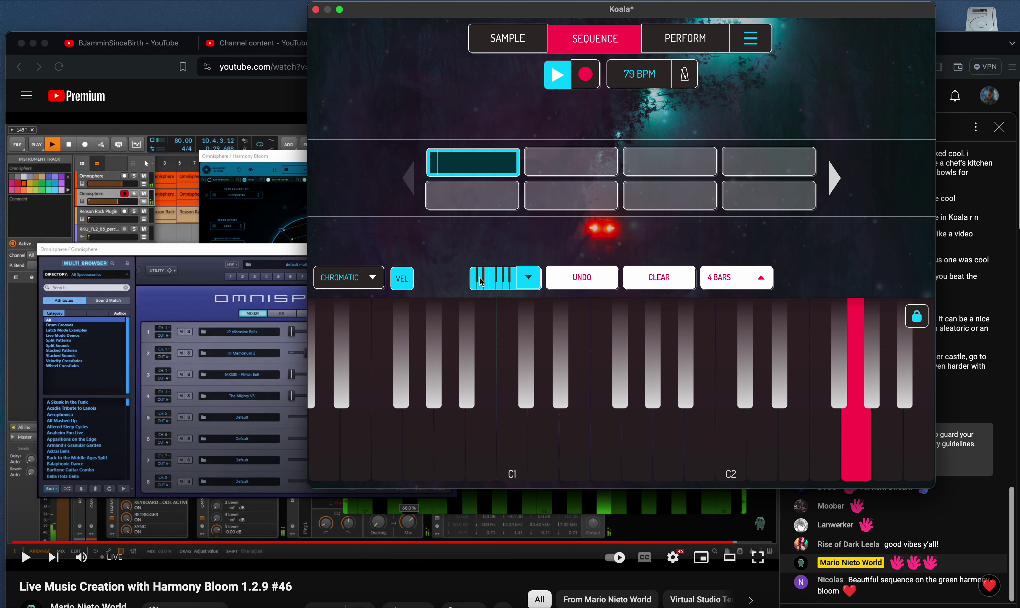
Show Koala's SAMPLE page with the pad grid, closing EDIT and the MIC popup.
click(481, 281)
click(486, 44)
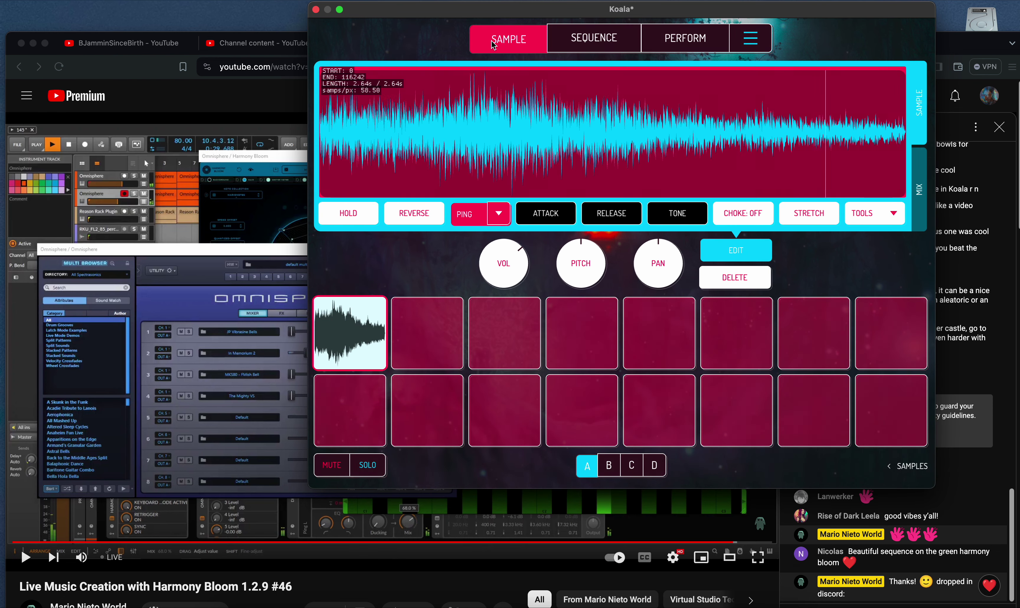
click(592, 41)
click(489, 47)
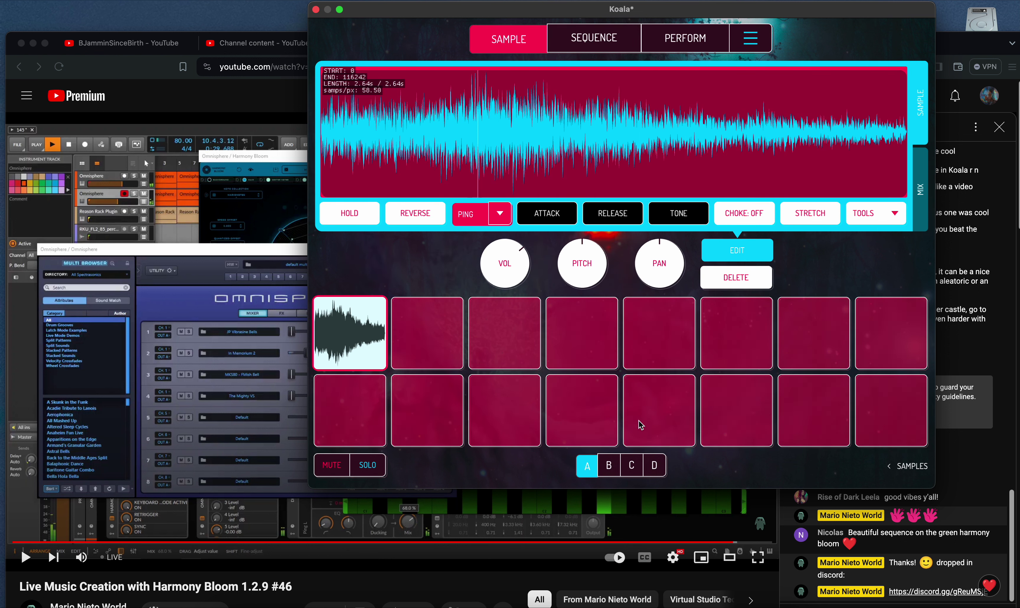
click(725, 260)
click(621, 176)
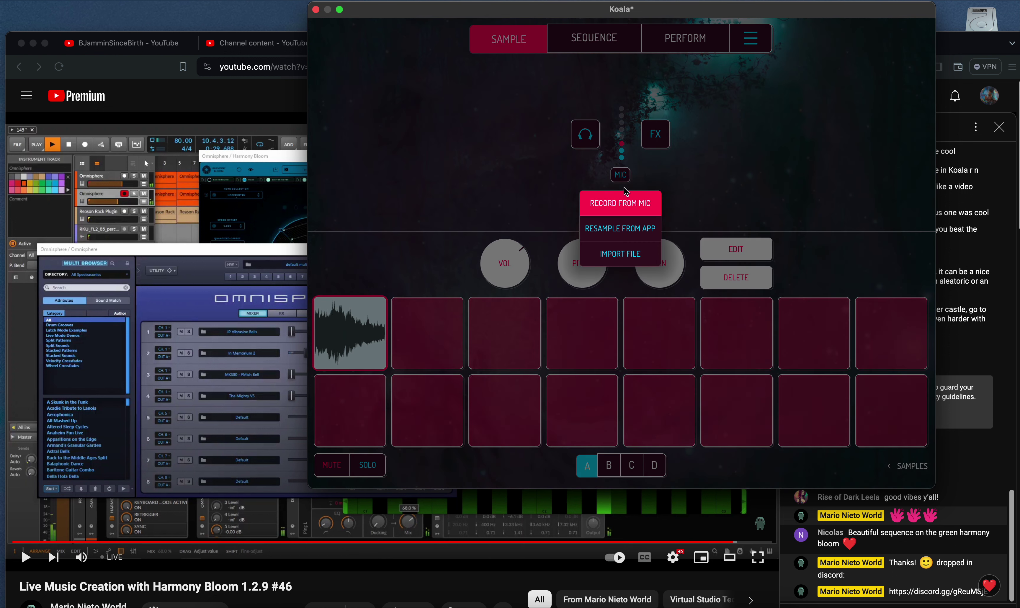
click(651, 234)
Move the Koala window and minimise the YouTube browser.
drag(731, 4, 628, 18)
click(942, 43)
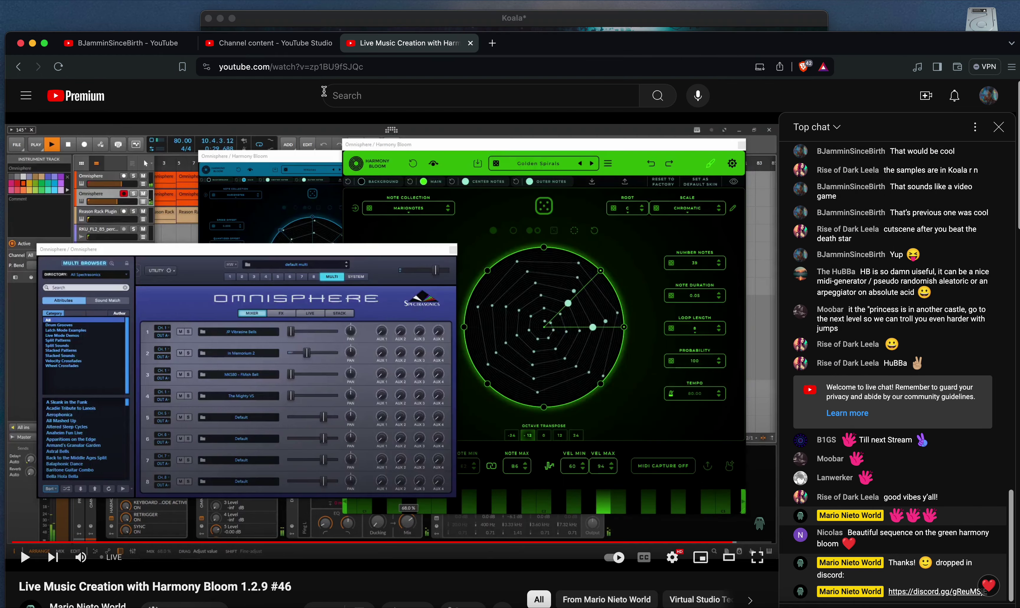
click(32, 44)
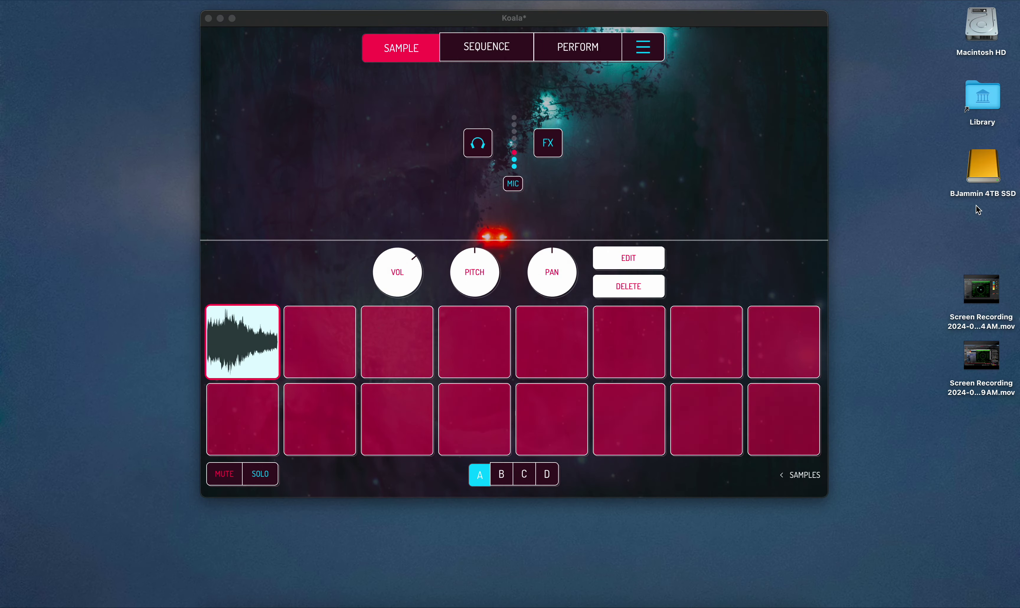
Browse the 4TB SSD to SP404MKII's Drums Bass Keys folder, moving Finder aside.
double_click(983, 174)
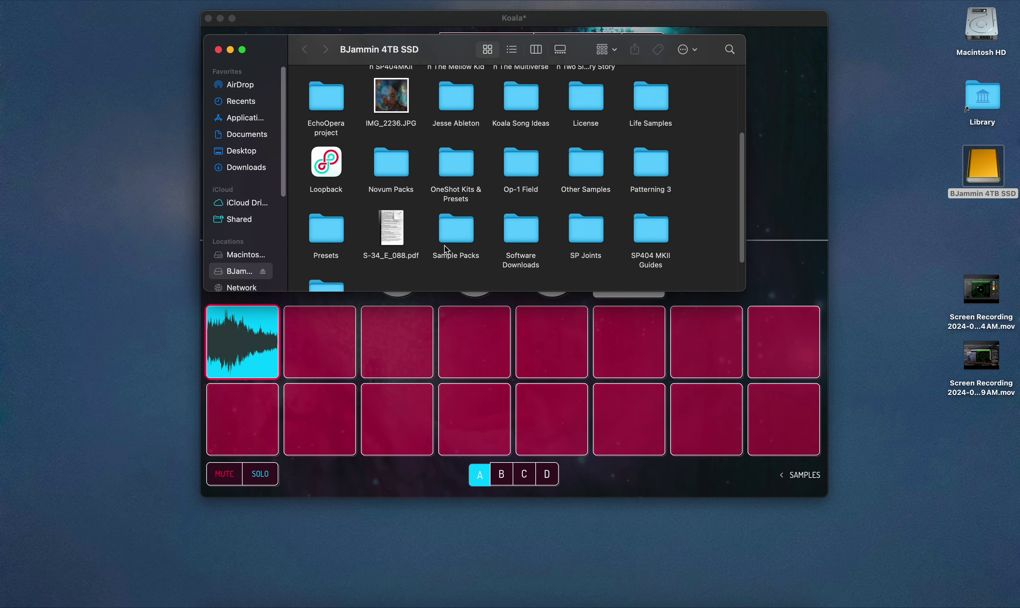
scroll(446, 249, down, 2)
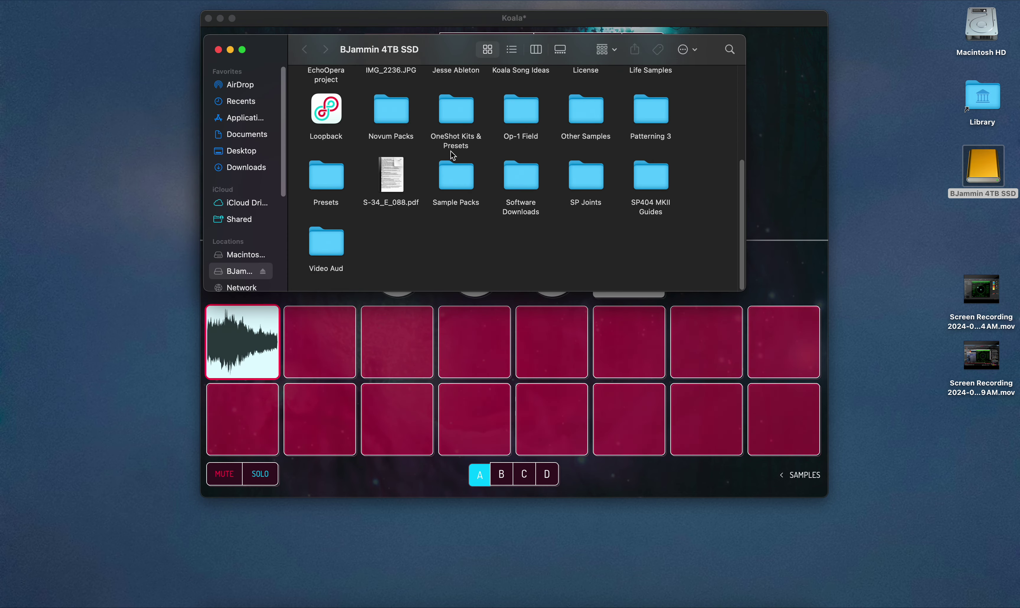
scroll(452, 156, up, 2)
scroll(451, 144, up, 3)
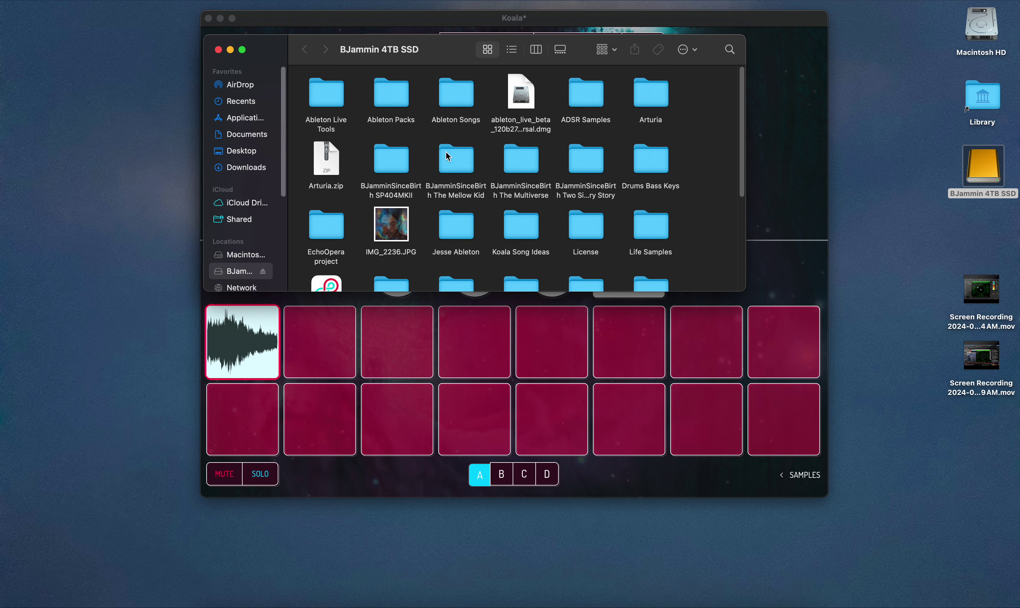
click(401, 158)
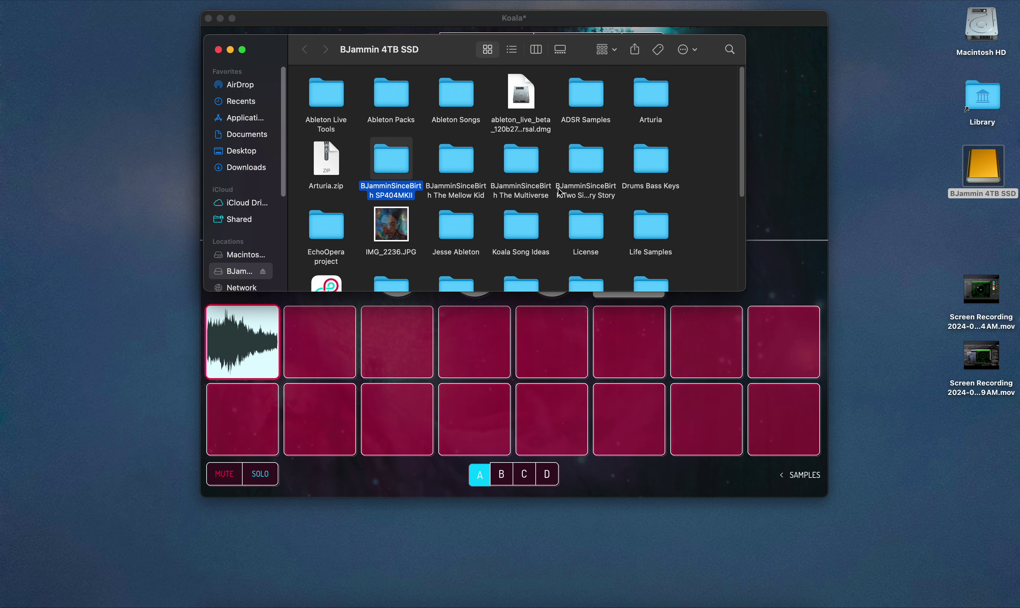
double_click(649, 171)
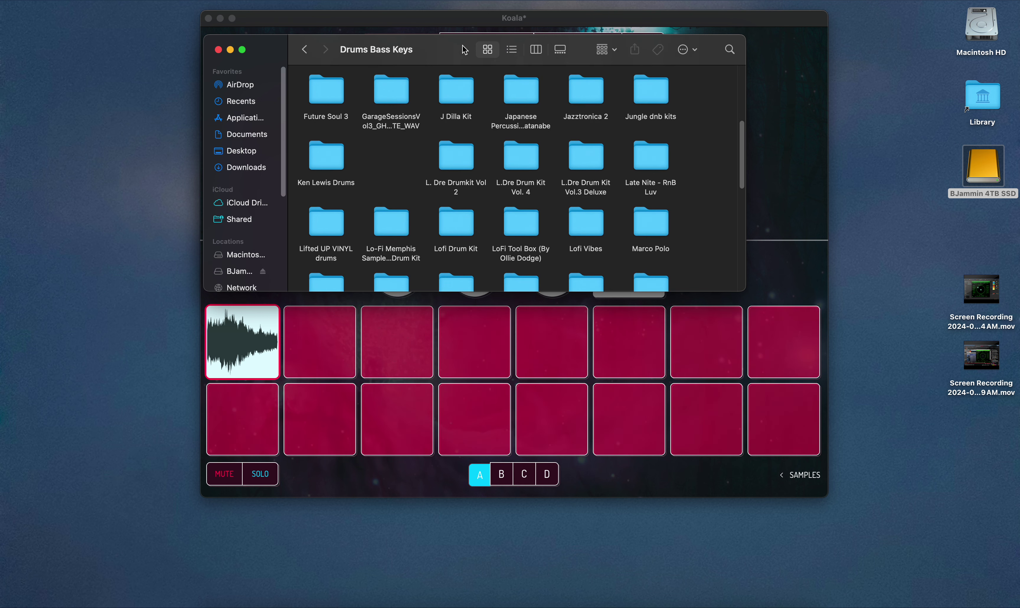
drag(464, 49, 835, 28)
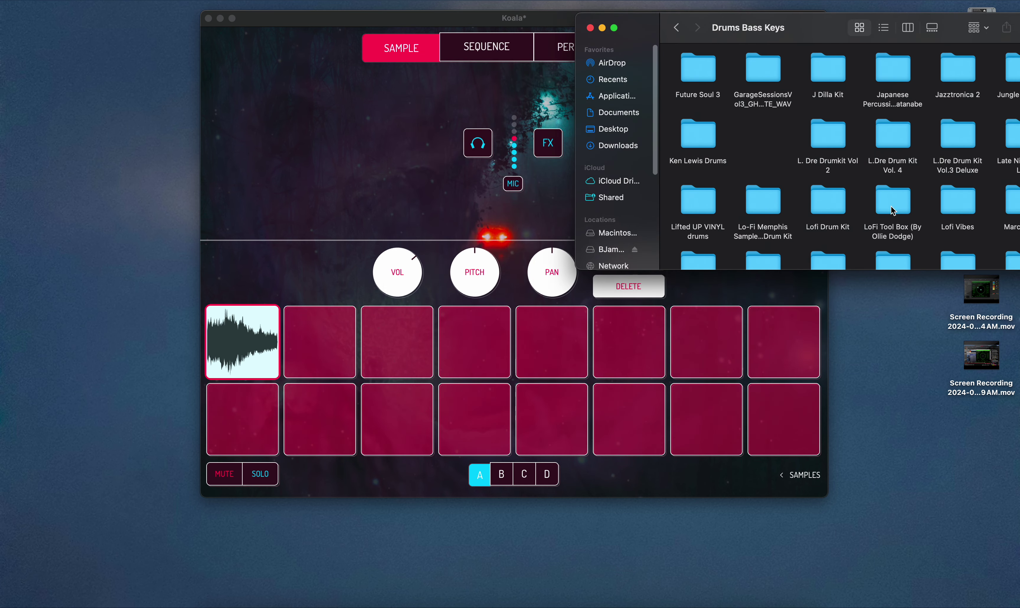
Load L.Dre - Fav Kick 3.wav from L.Dre Drum Kit Vol. 4's One Shots/Kicks onto the fifth pad.
scroll(778, 218, down, 3)
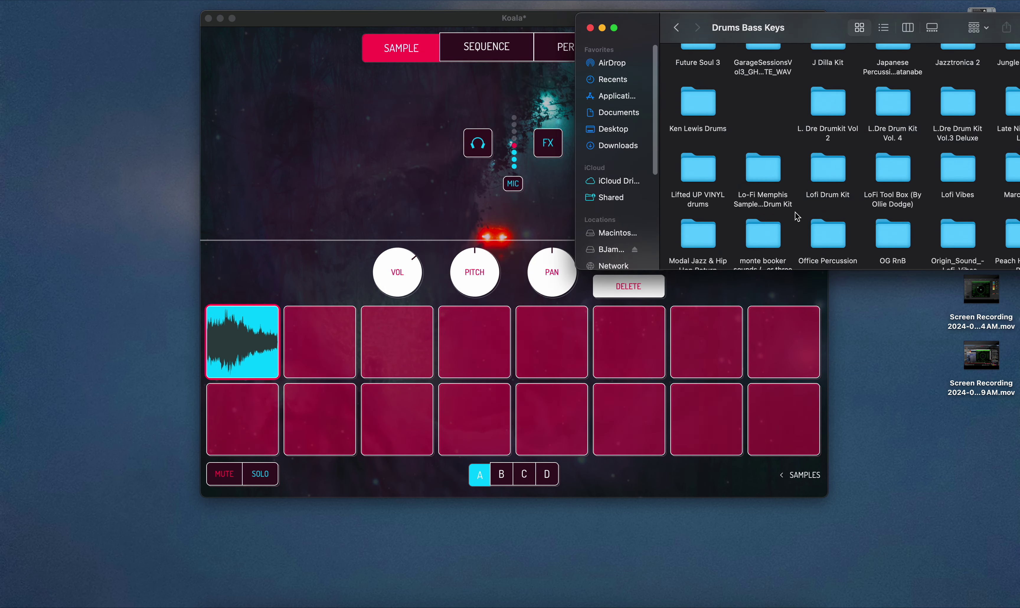
scroll(861, 236, up, 3)
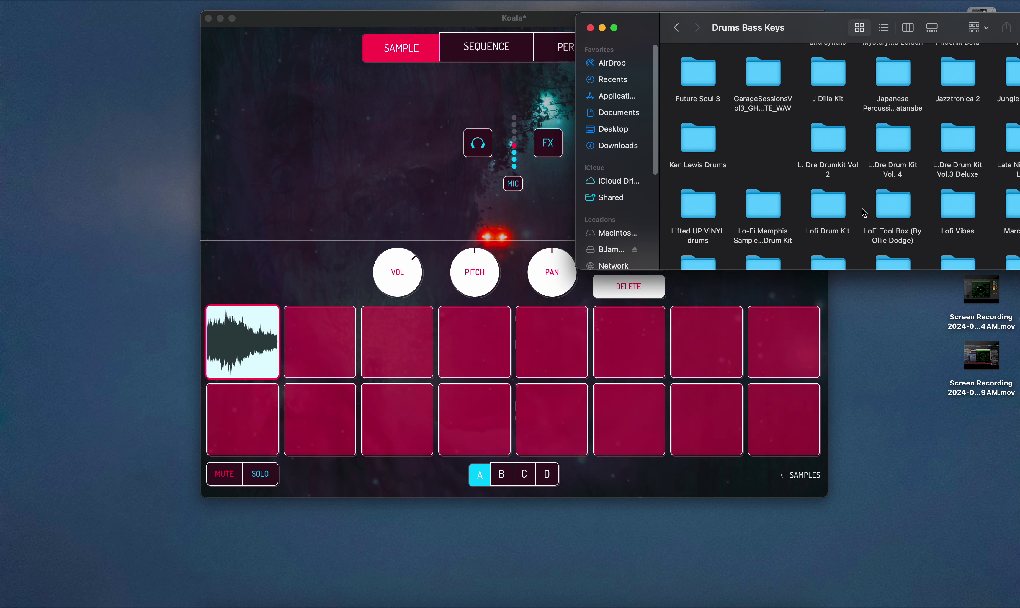
double_click(890, 160)
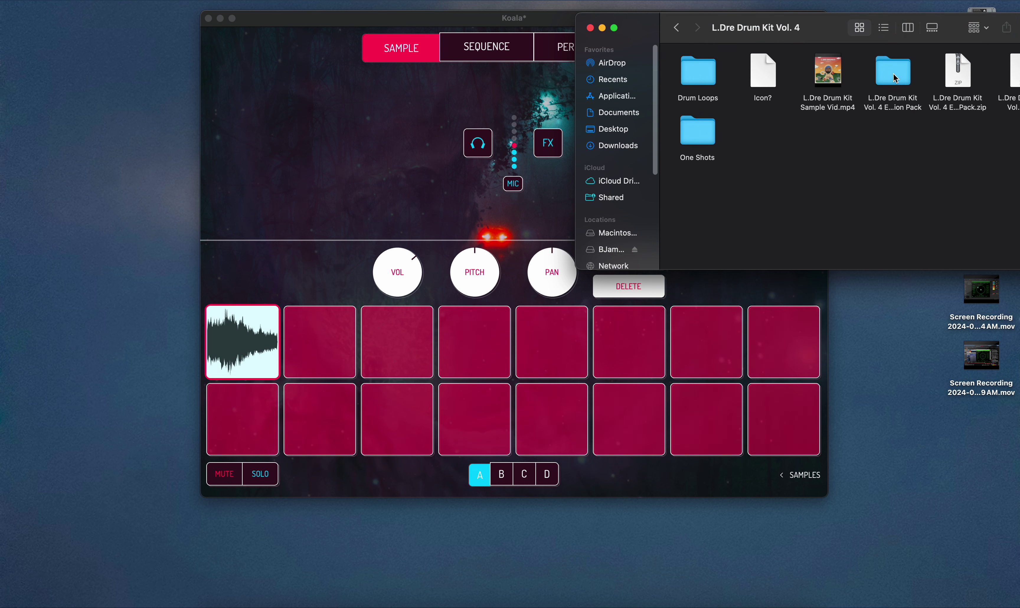
double_click(698, 132)
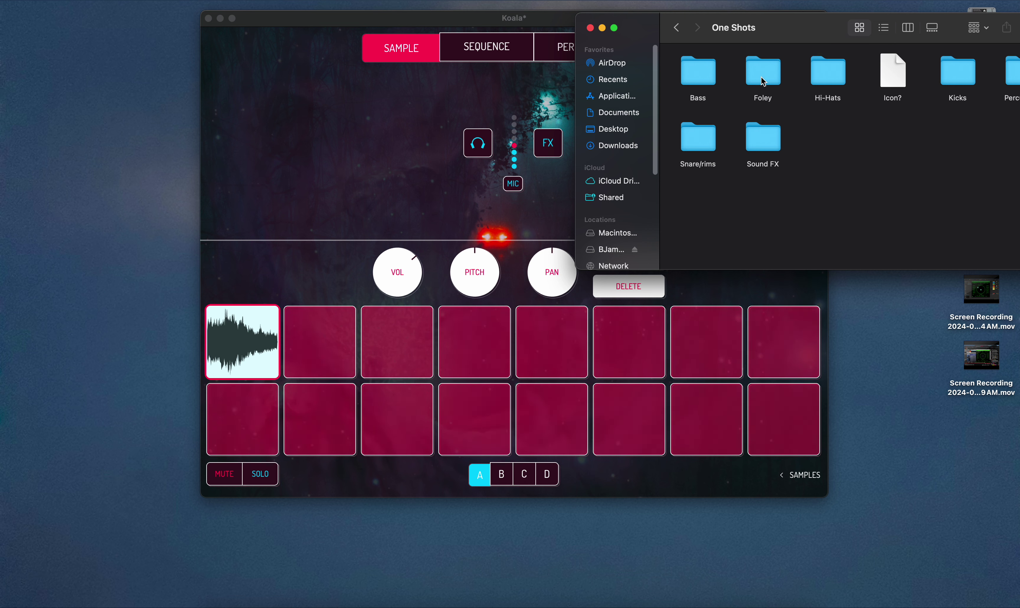
double_click(954, 79)
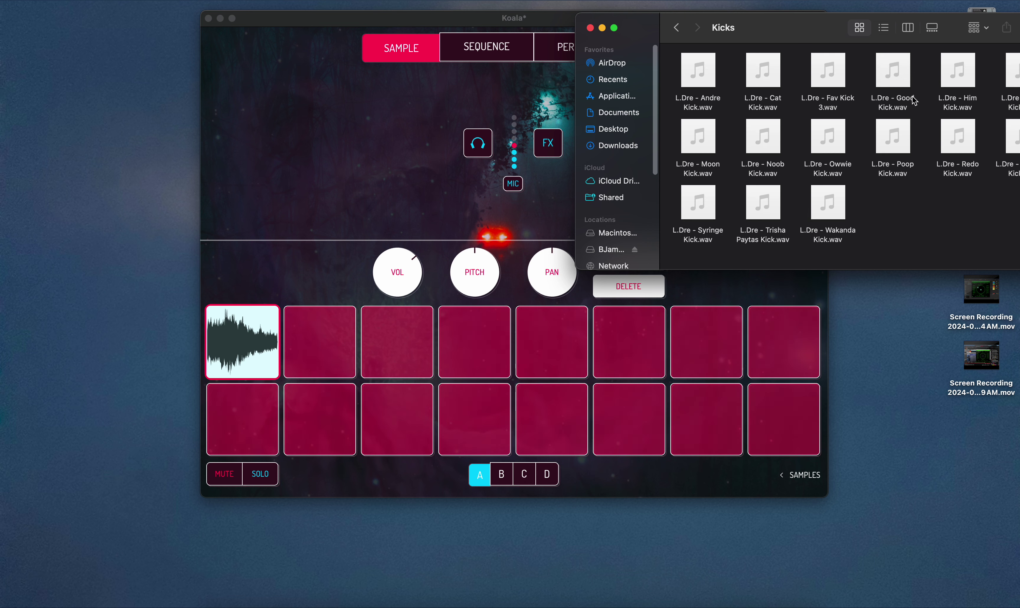
drag(842, 82, 551, 419)
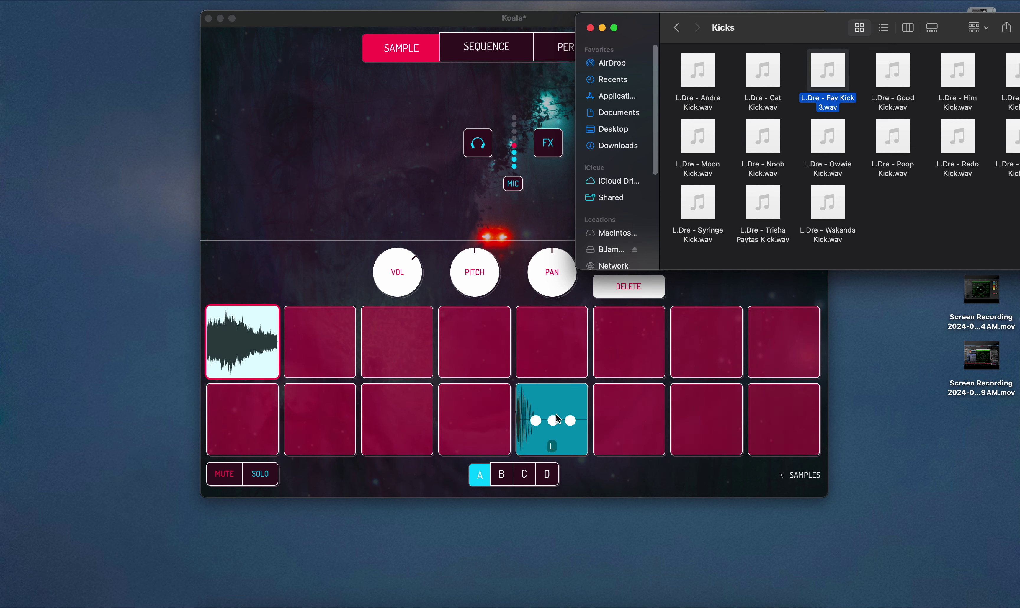
Load L.Dre - Hi Hat 4.wav onto pad 7 and L.Dre - Rim 2.wav onto pad 6.
click(674, 28)
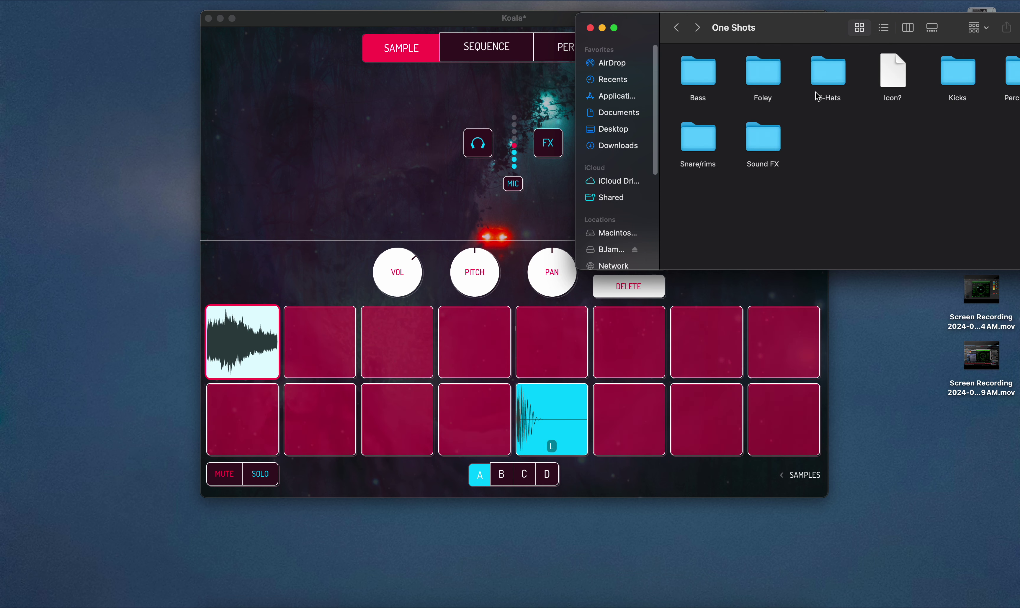
double_click(832, 70)
drag(773, 79, 708, 418)
click(676, 29)
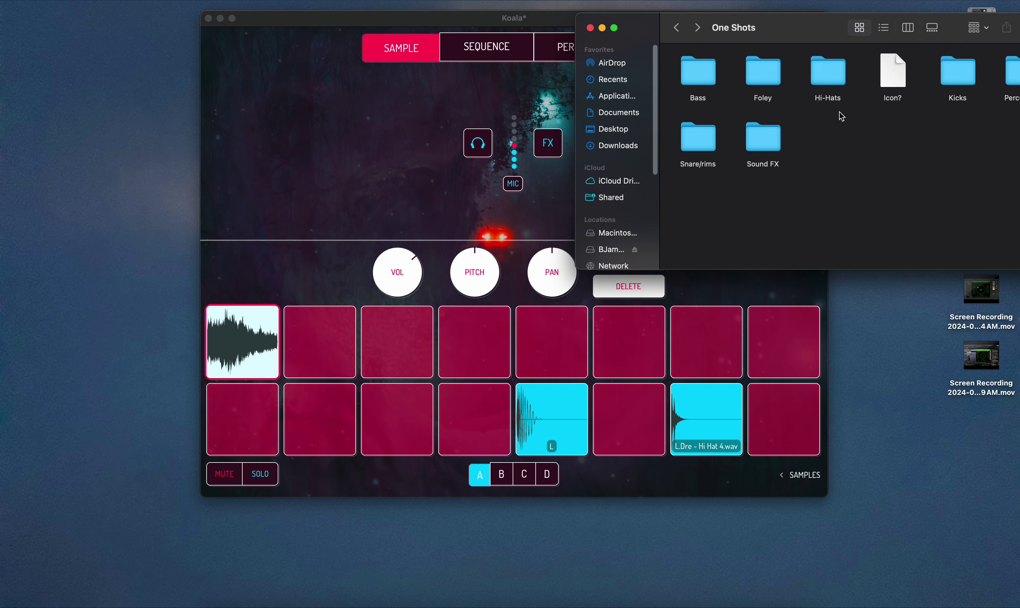
double_click(704, 149)
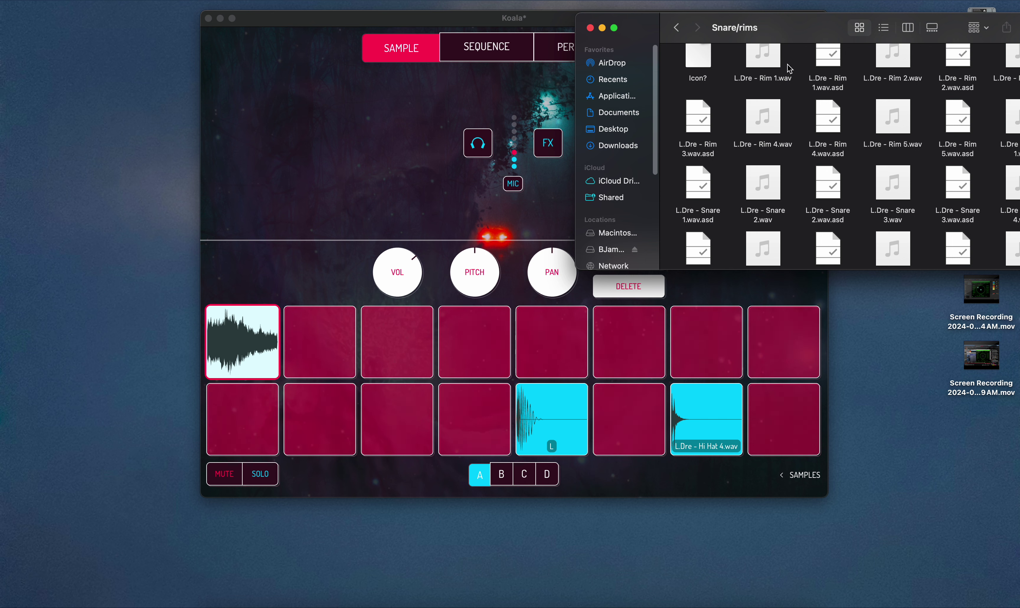
mouse_move(755, 127)
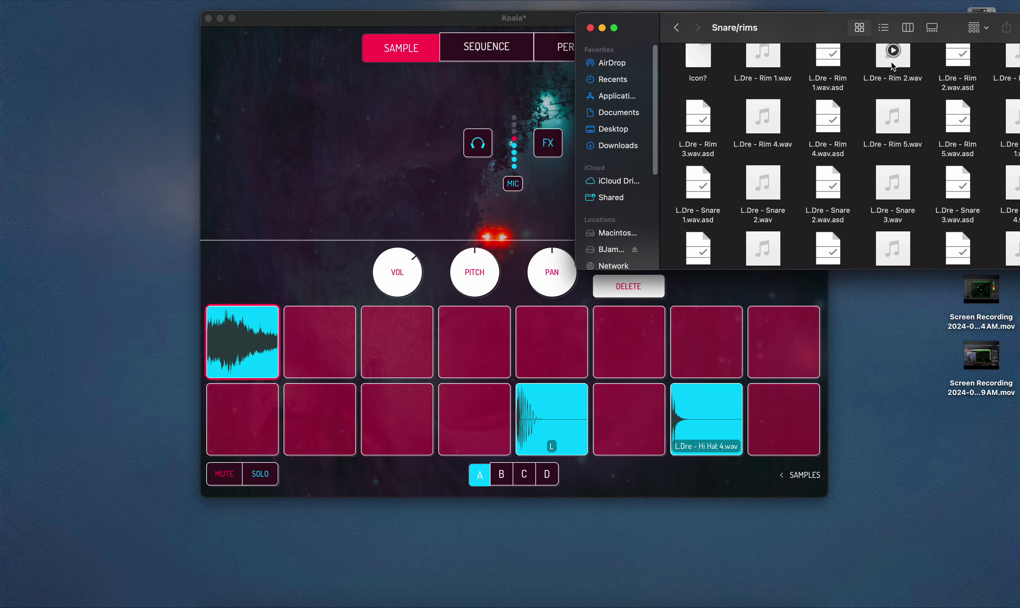
drag(893, 67, 632, 420)
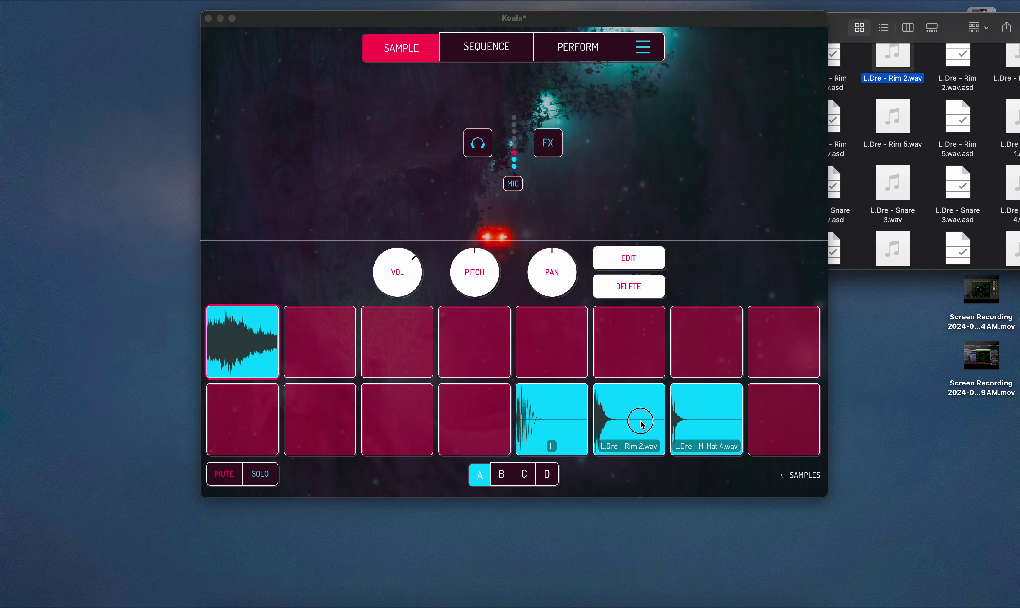
click(702, 414)
Replace pad 7's sample with L.Dre - Hi Hat 1.wav from the Hi-Hats folder.
click(634, 265)
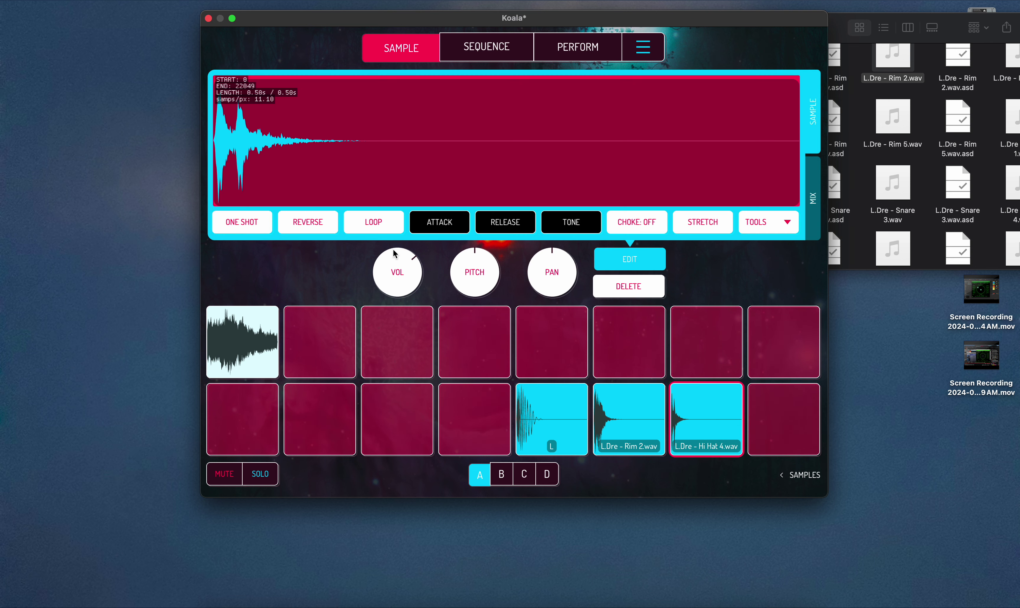
click(912, 19)
click(675, 28)
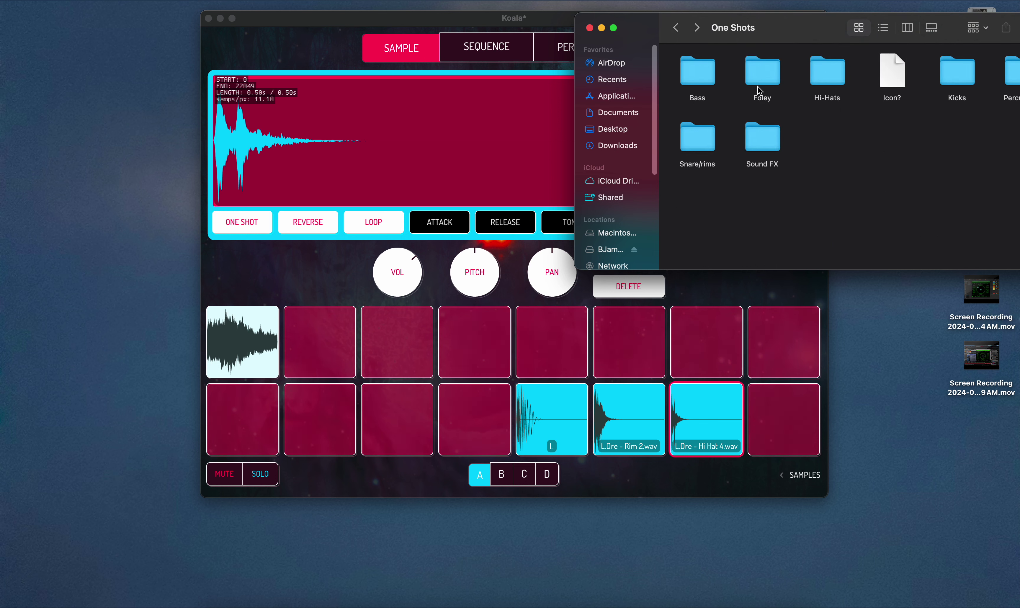
double_click(821, 75)
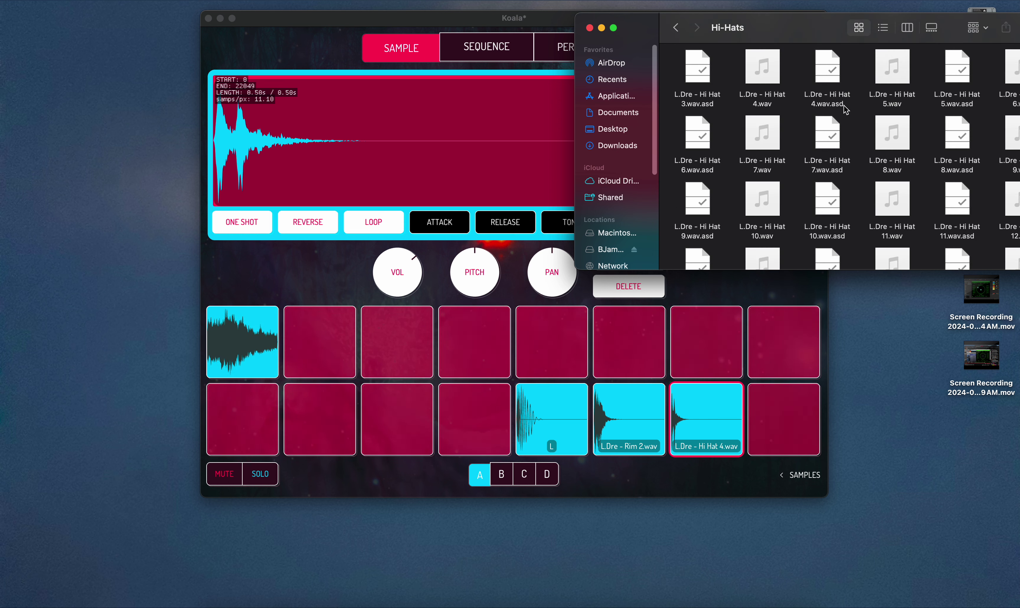
scroll(848, 166, down, 5)
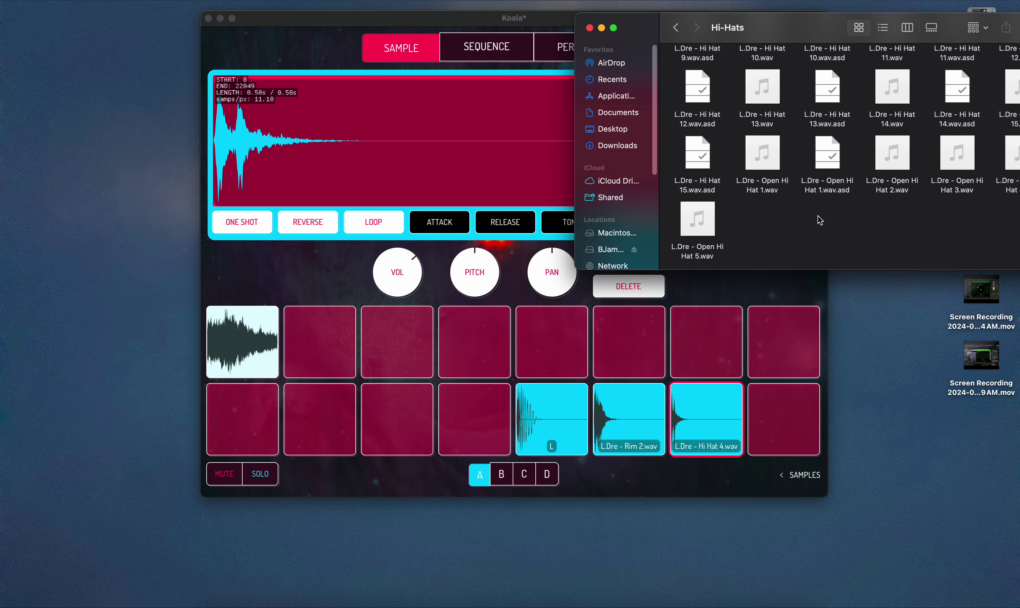
scroll(863, 153, up, 5)
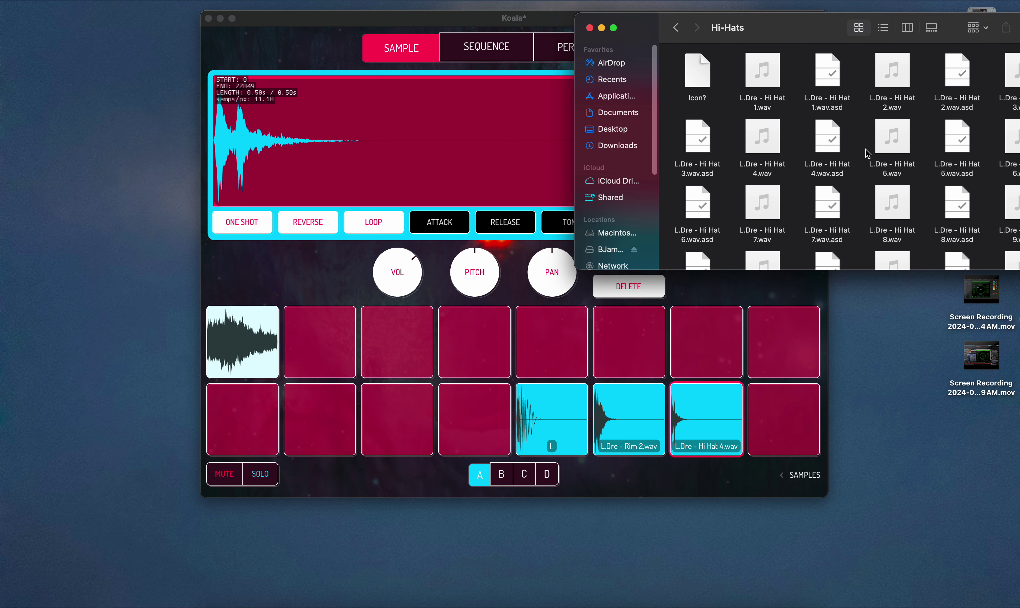
drag(765, 75, 711, 400)
drag(745, 75, 715, 404)
Enable ONE SHOT on the hi-hat and audition the rim and kick pads.
click(688, 424)
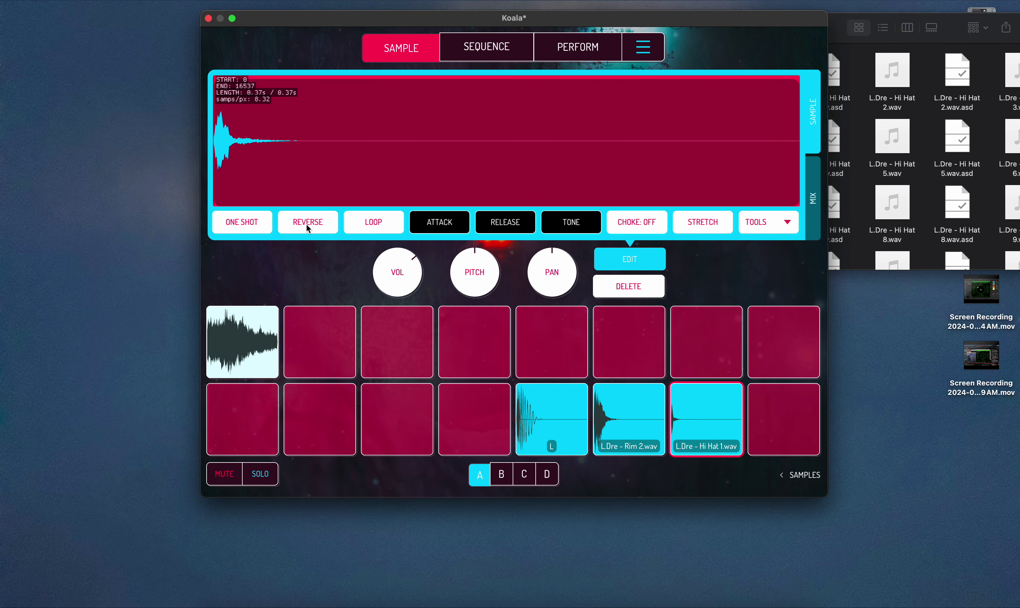
click(259, 228)
click(595, 398)
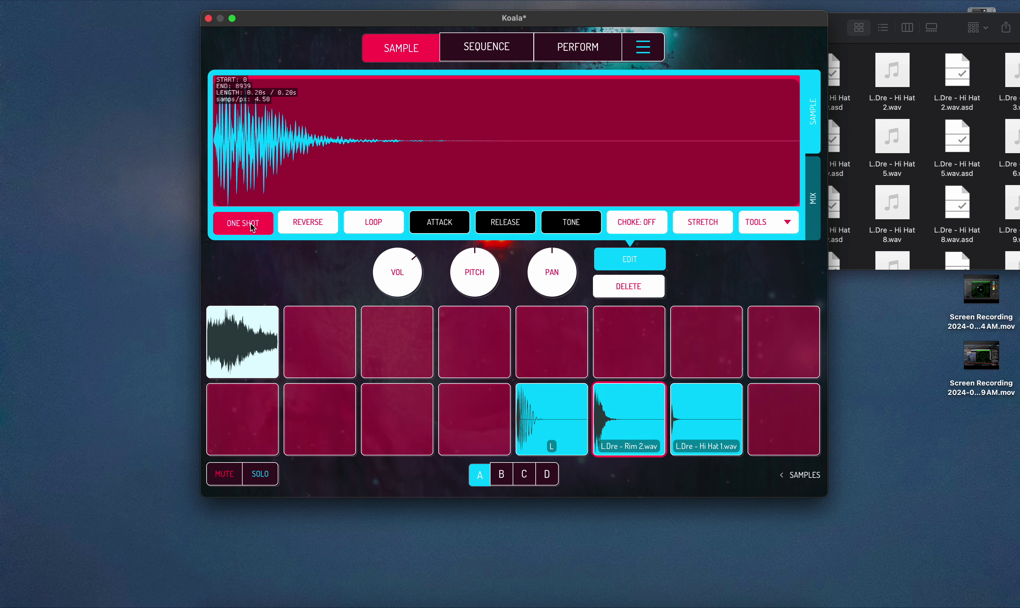
click(521, 428)
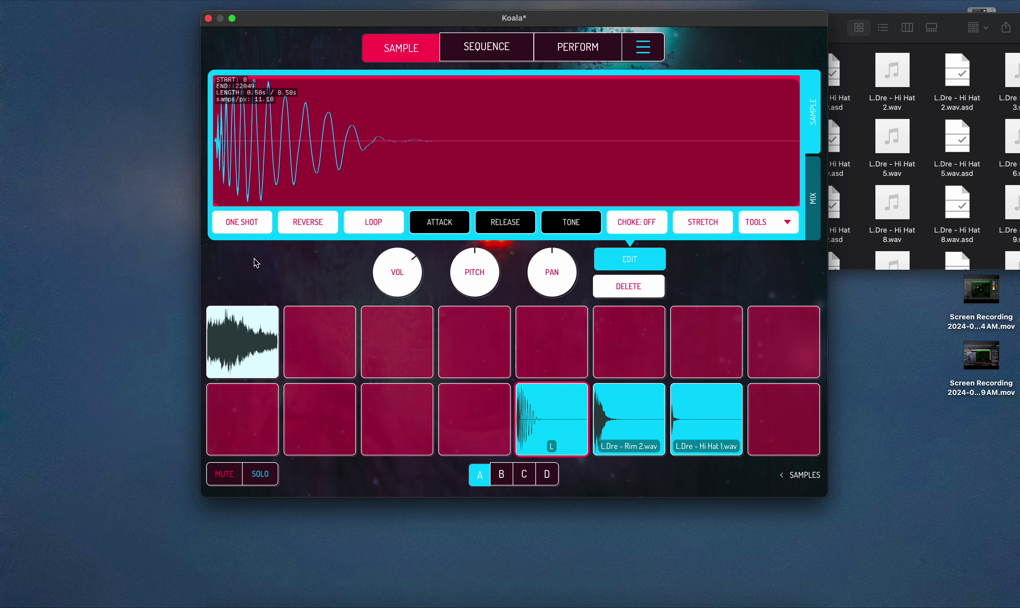
click(696, 453)
Set the hi-hat VOL to about -6 dB, auditioning it against the Rim 2 pad.
drag(404, 252, 402, 308)
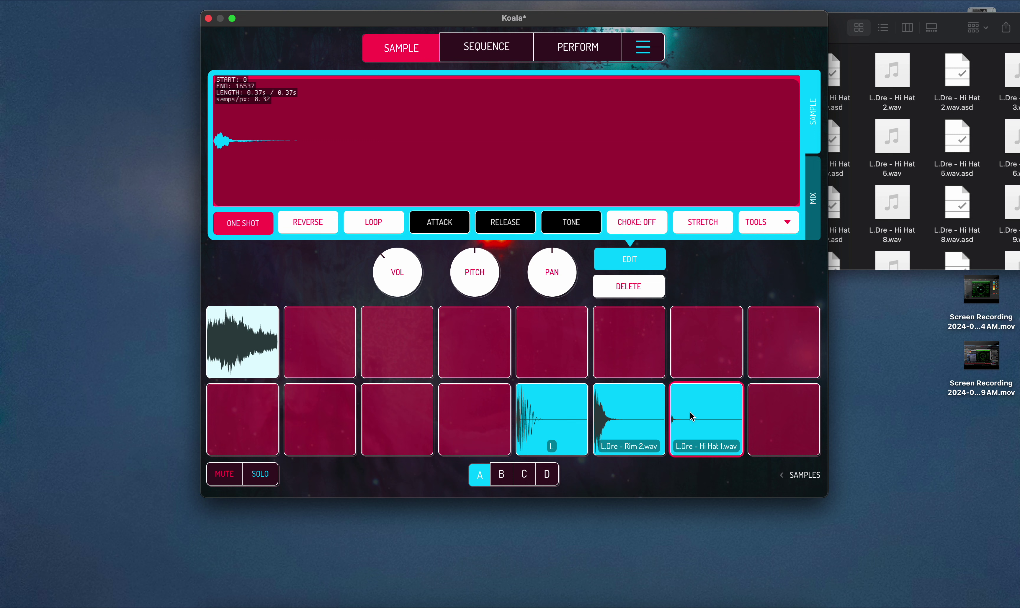
click(695, 416)
click(387, 271)
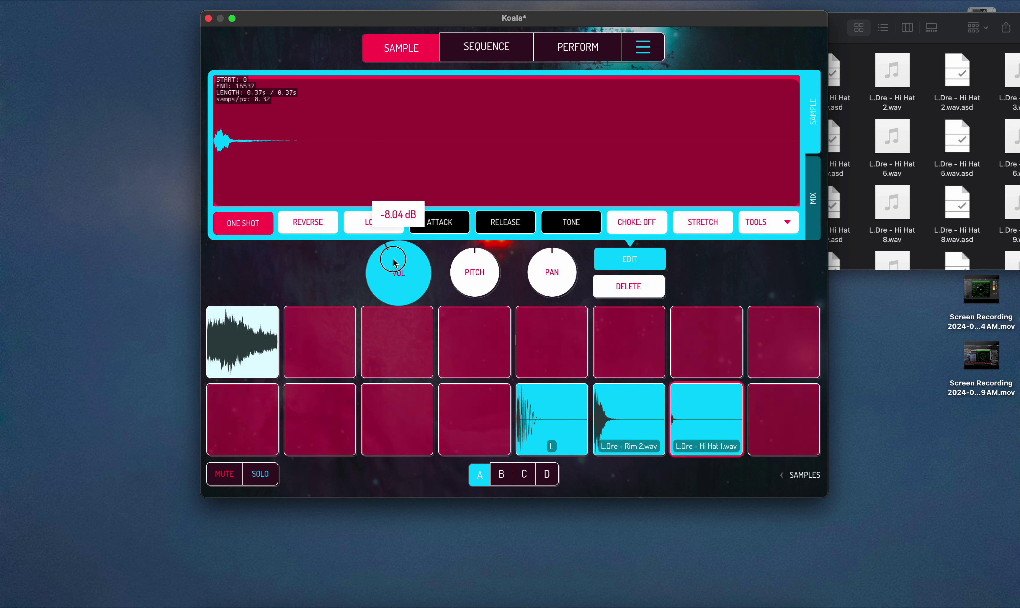
drag(395, 263, 395, 259)
click(701, 410)
click(701, 410)
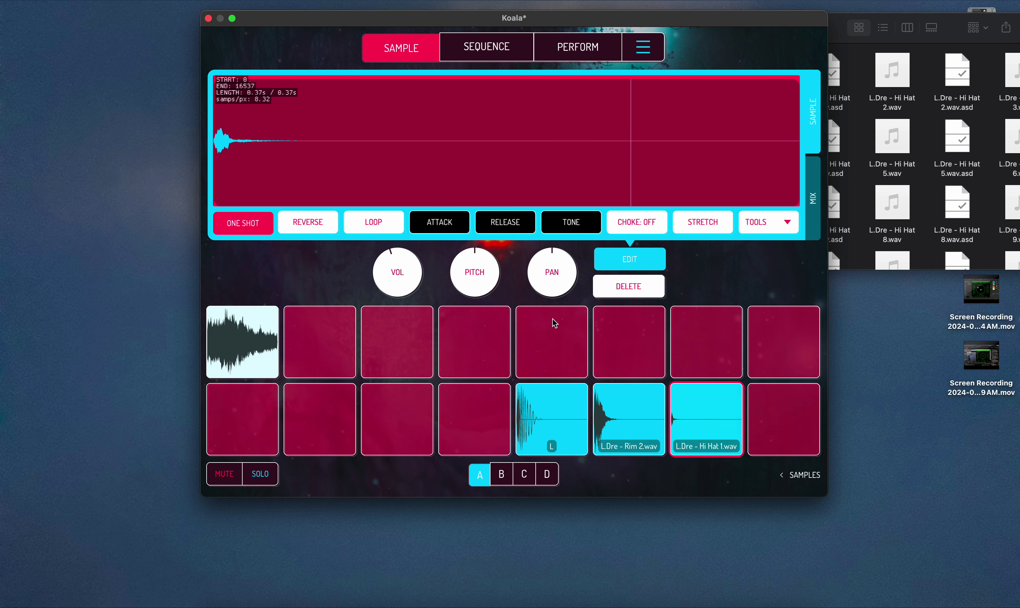
click(405, 274)
drag(407, 271, 409, 268)
click(712, 405)
click(708, 406)
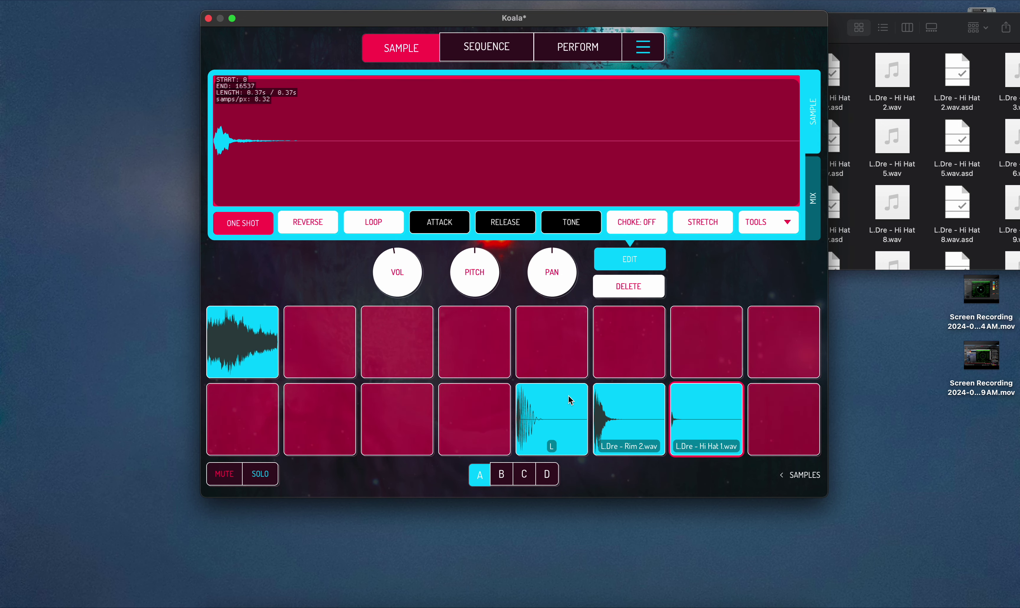
click(594, 419)
click(594, 419)
Open the first pattern's note editor and draw a sixteenth note in row A14 on beat 2.
click(472, 49)
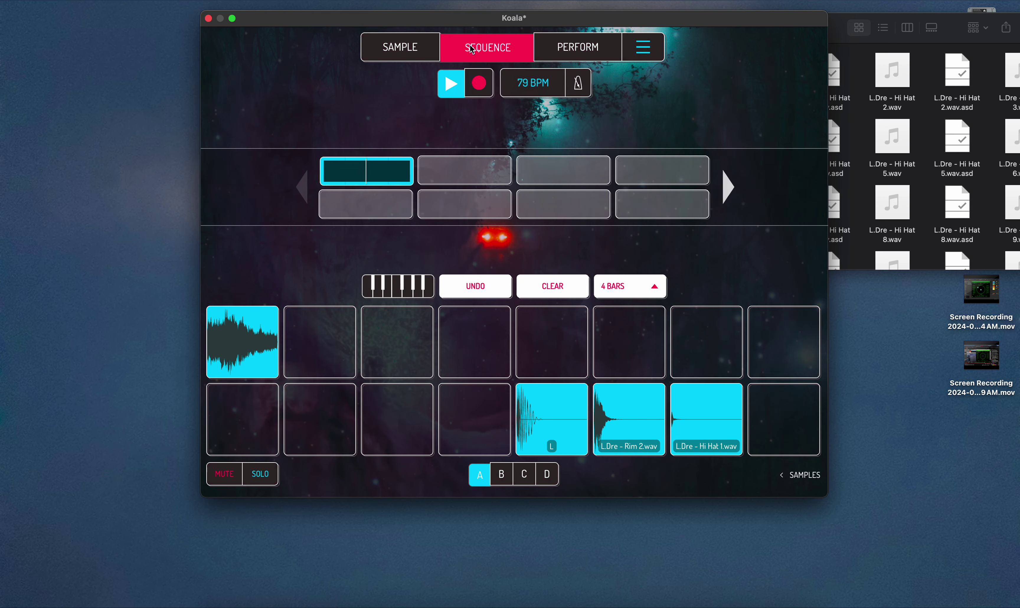
click(389, 164)
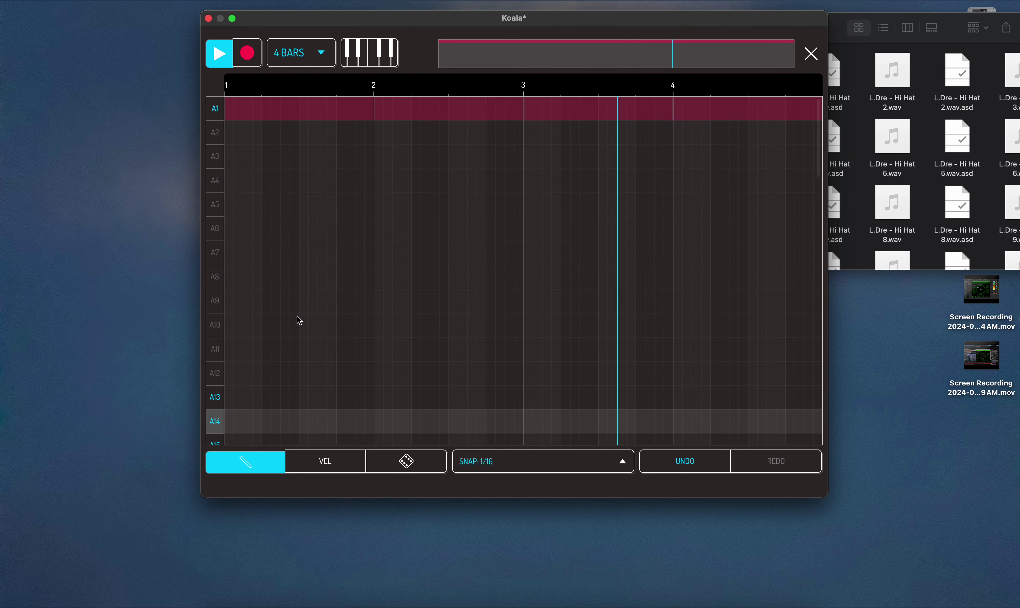
scroll(296, 319, down, 1)
mouse_move(268, 411)
mouse_down()
mouse_move(259, 410)
mouse_move(278, 414)
mouse_move(266, 412)
mouse_up()
drag(412, 419, 270, 423)
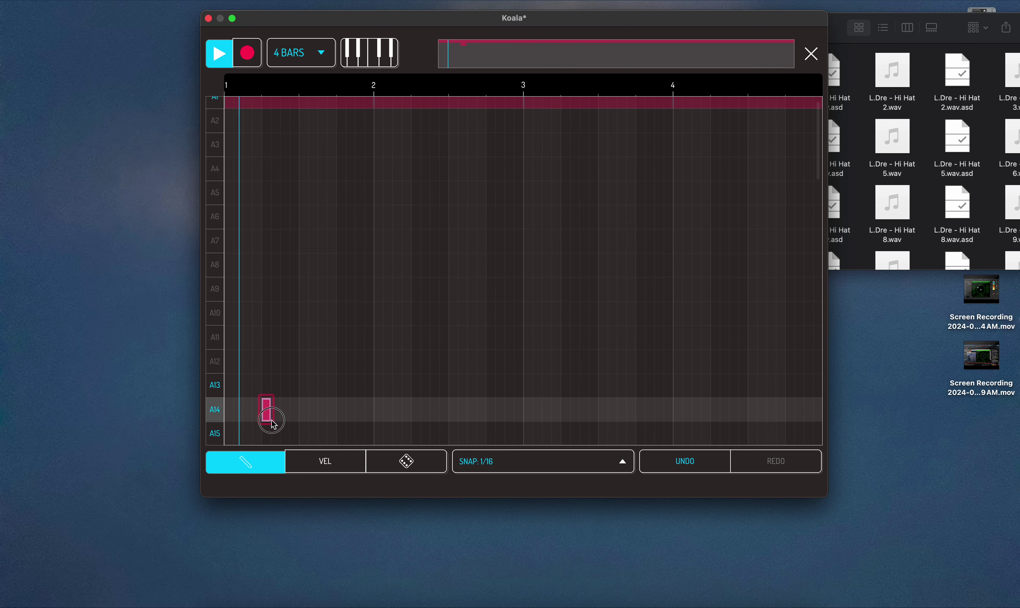
Add A14 hits on beats 2 and 4 through bars 1–4.
click(341, 409)
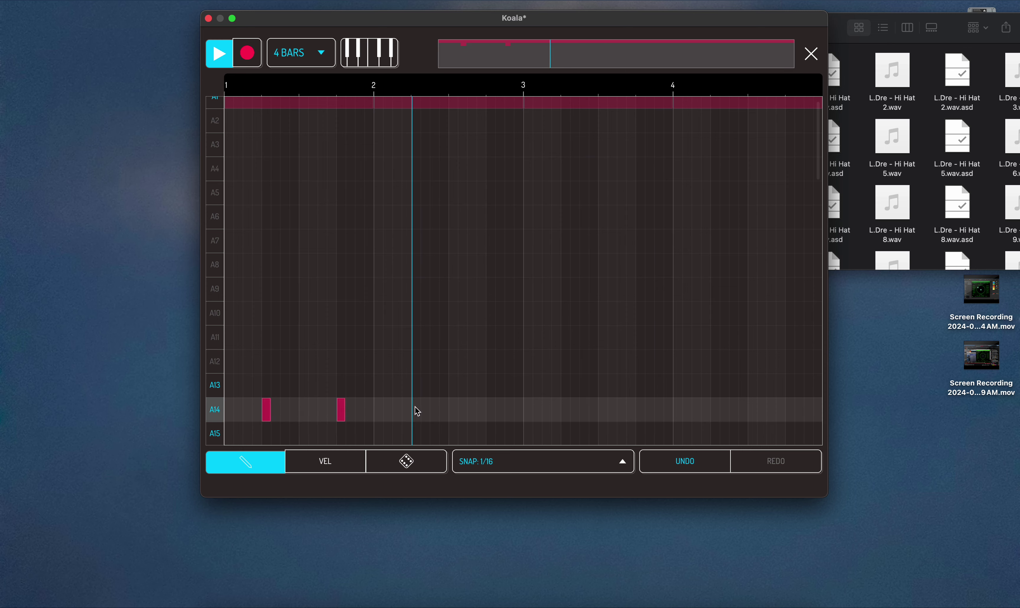
click(415, 410)
click(492, 410)
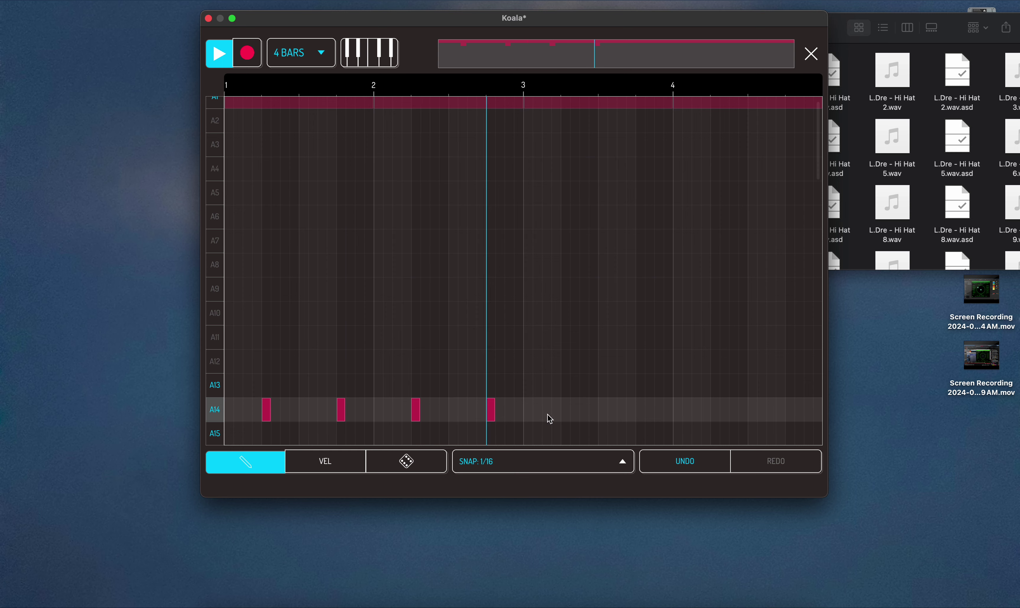
click(566, 410)
click(640, 410)
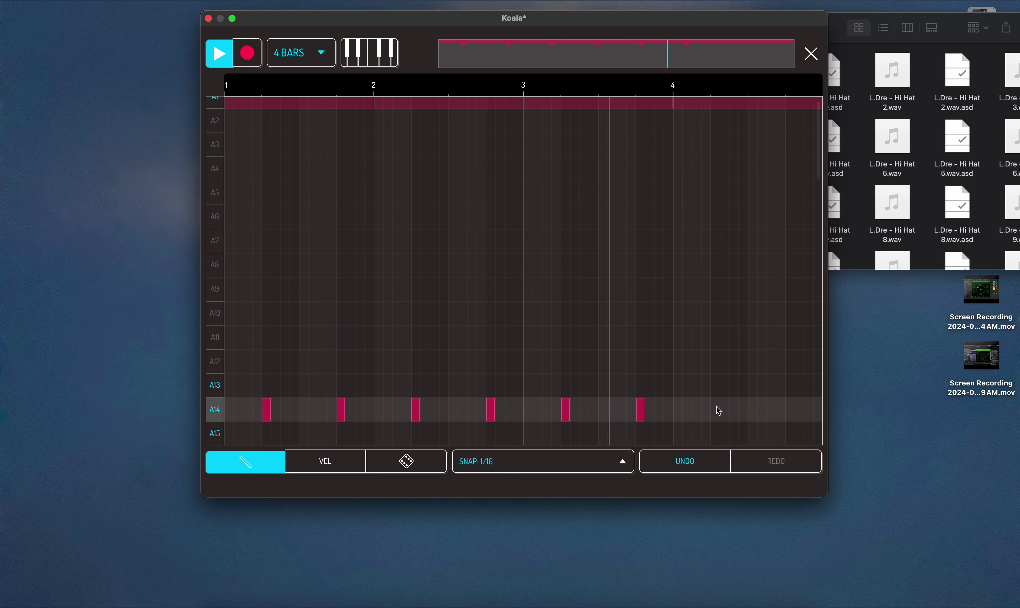
click(716, 410)
click(790, 410)
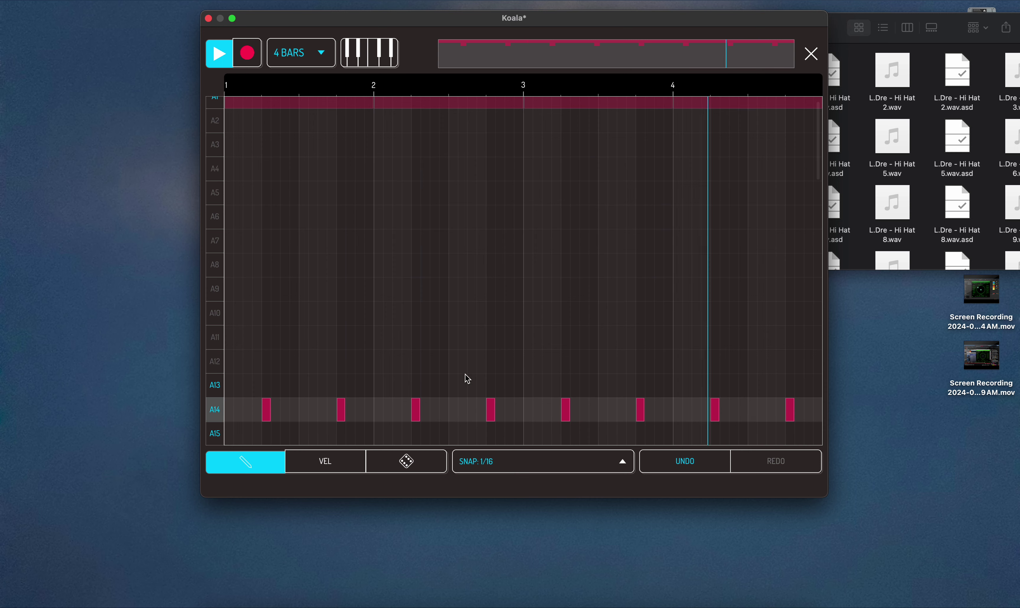
Place A13 notes at the start of bars 1, 2, 3 and 4.
click(230, 387)
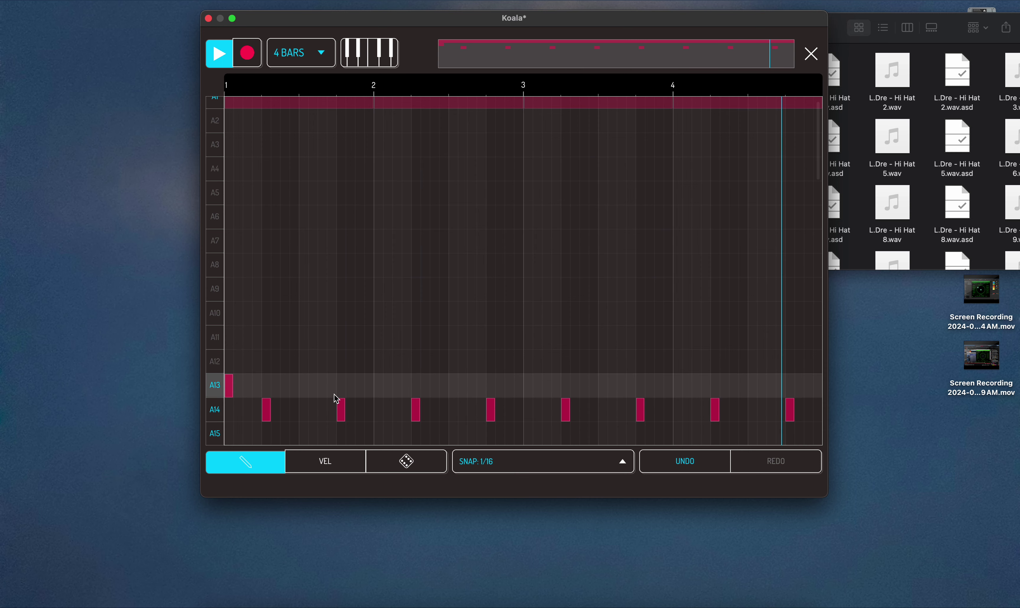
click(378, 385)
click(527, 384)
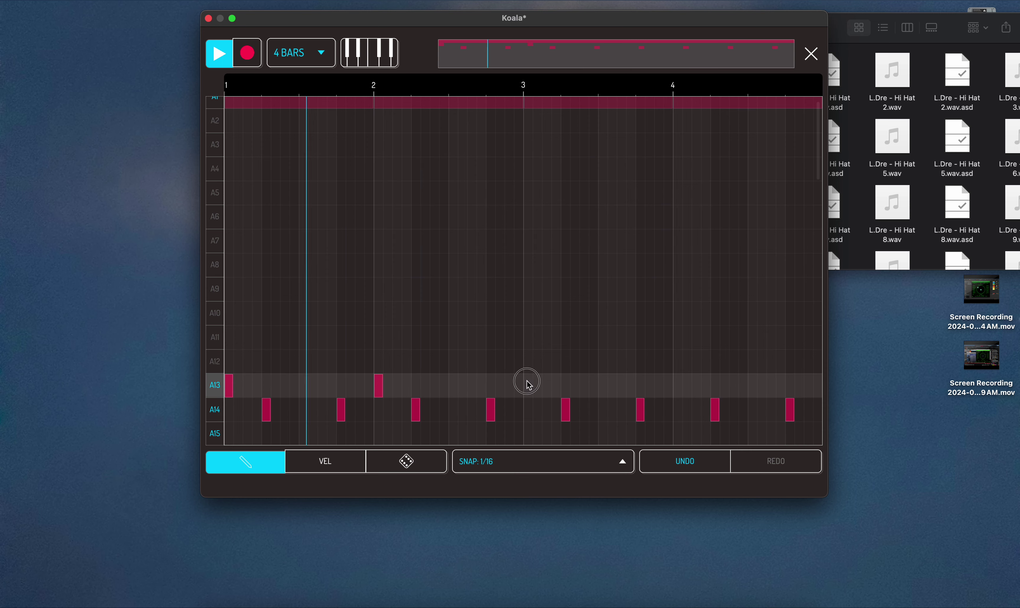
click(677, 380)
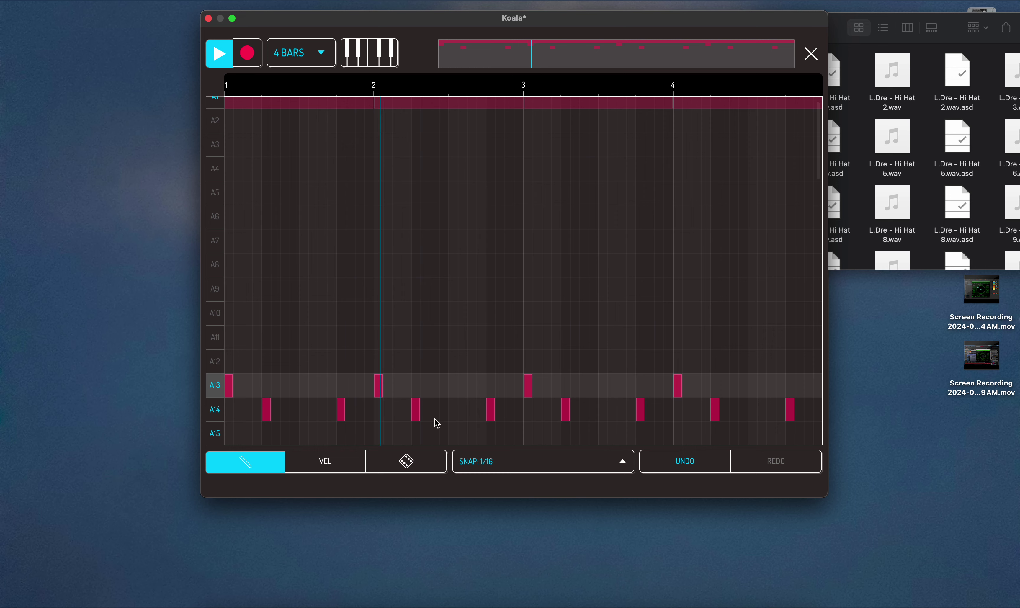
Add extra A13 notes across bars 1–4 and select the VEL tool.
click(313, 385)
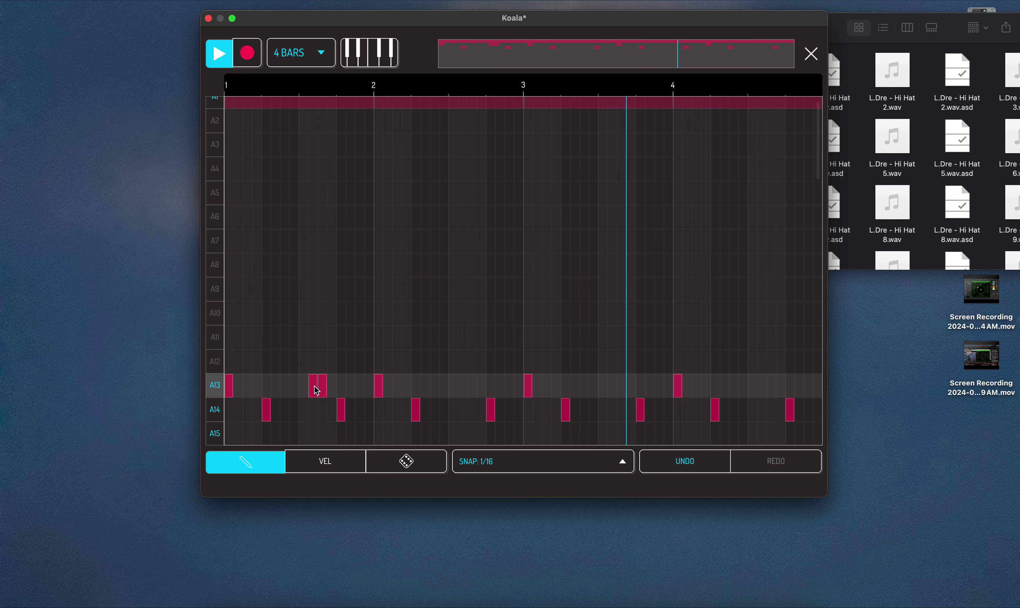
click(433, 386)
click(471, 386)
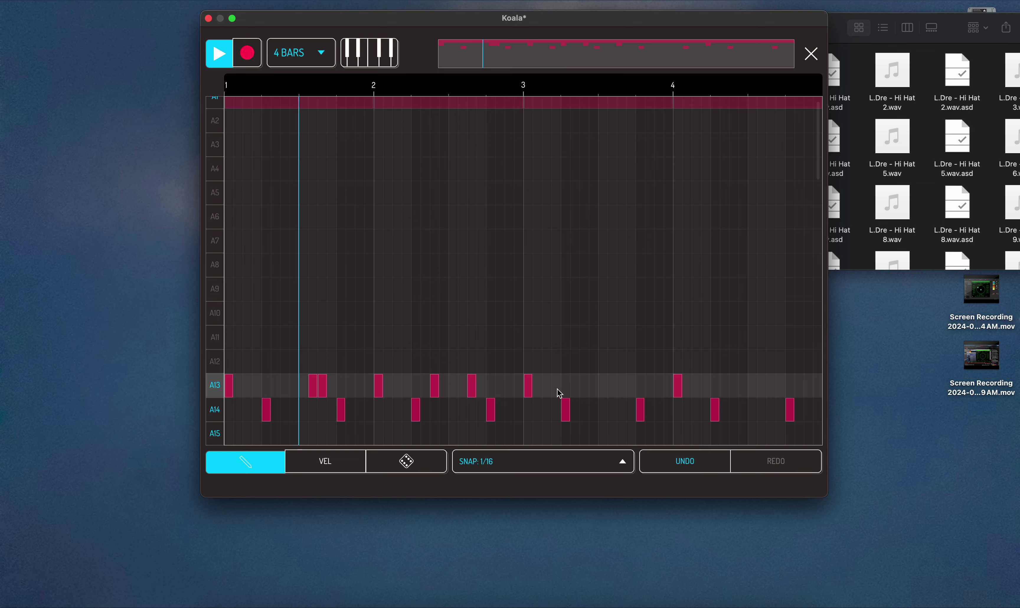
click(621, 386)
click(612, 386)
click(658, 386)
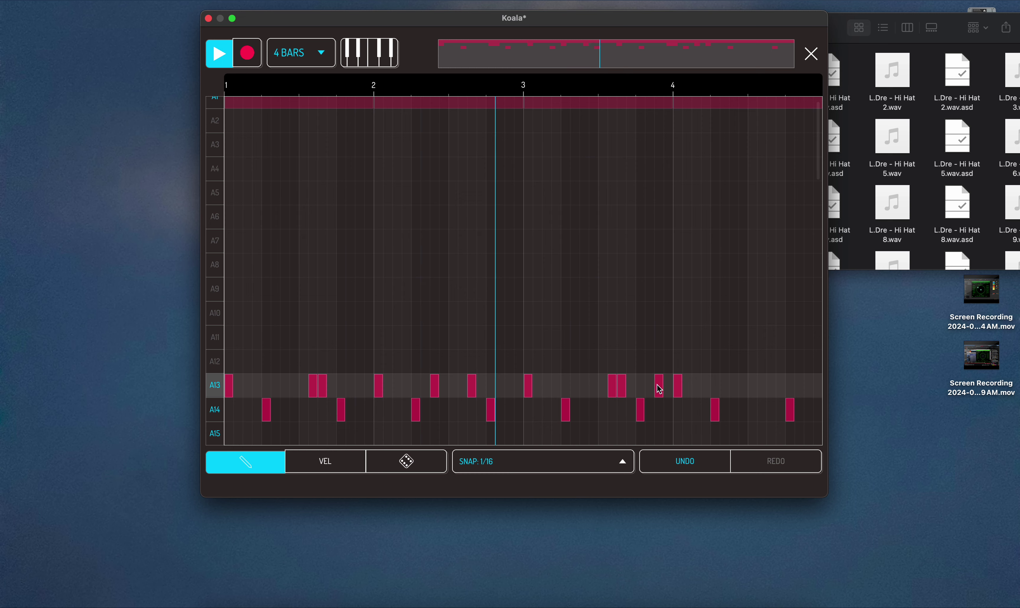
click(732, 385)
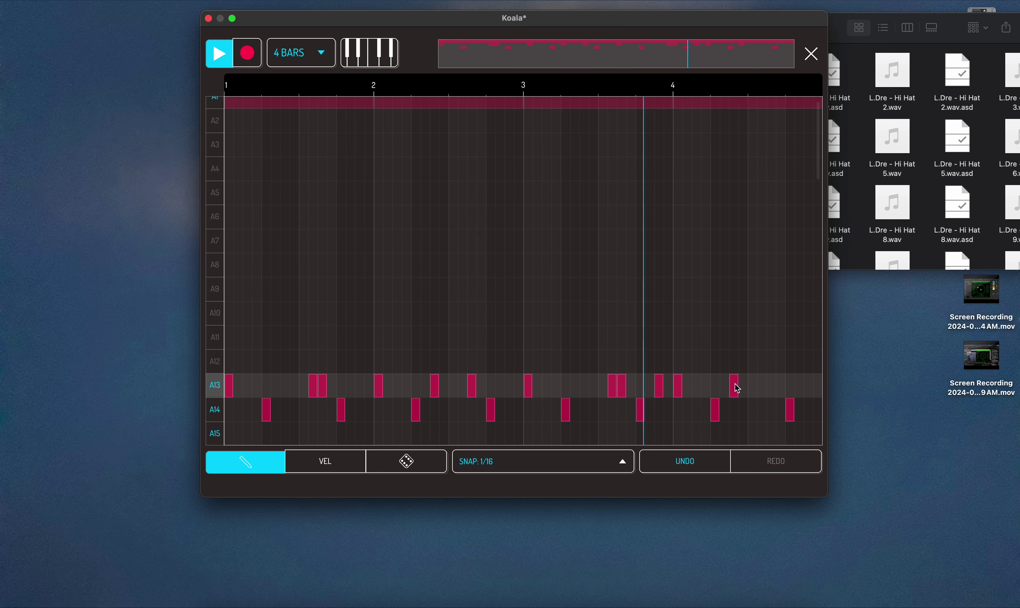
click(808, 386)
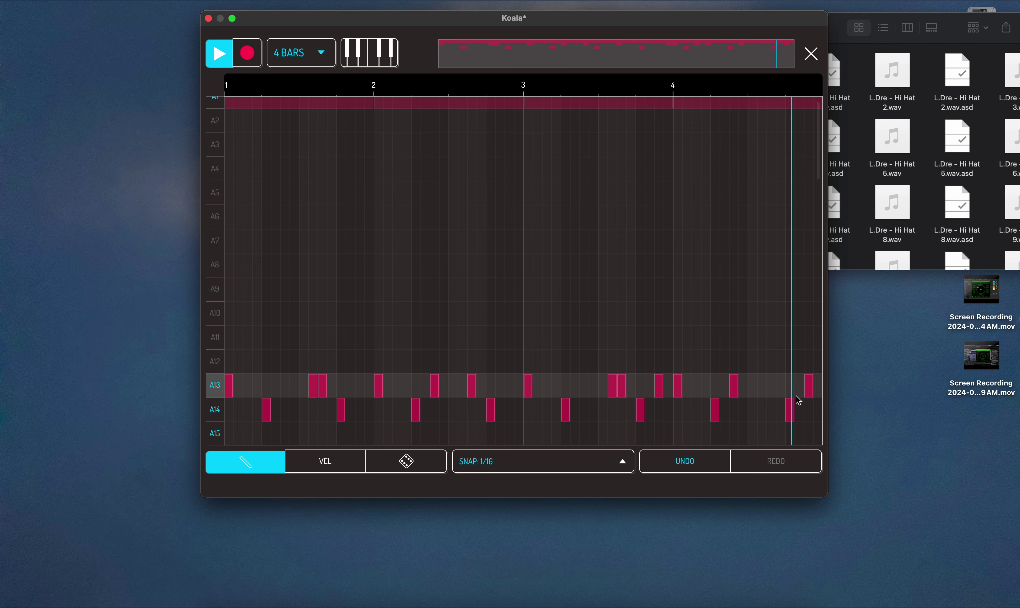
click(326, 467)
Lower the velocity of four A13 notes in bars 1, 2 and 4.
drag(315, 387, 317, 433)
drag(610, 385, 610, 418)
drag(808, 385, 807, 415)
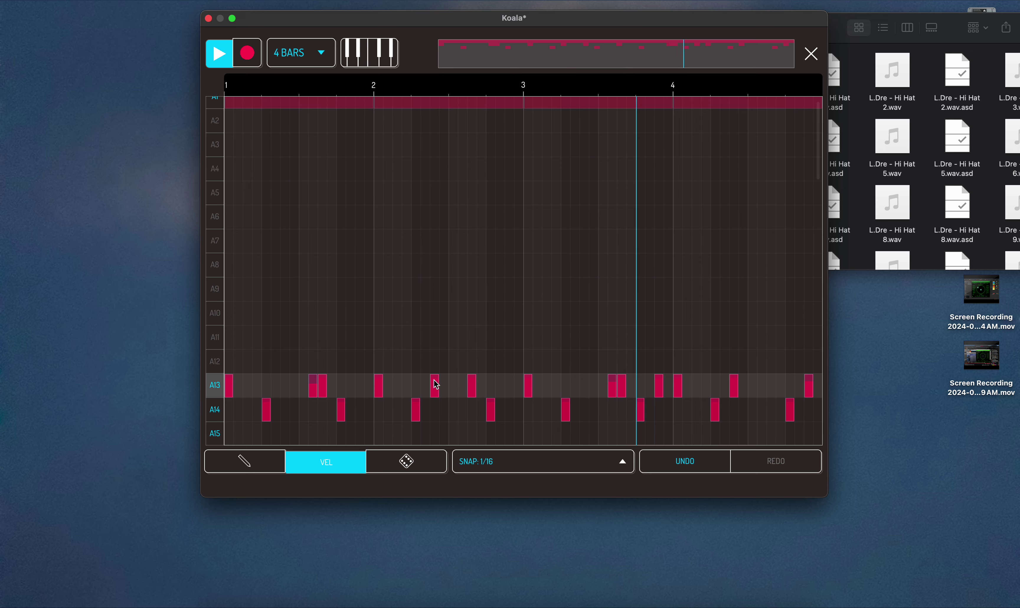
drag(435, 383, 433, 426)
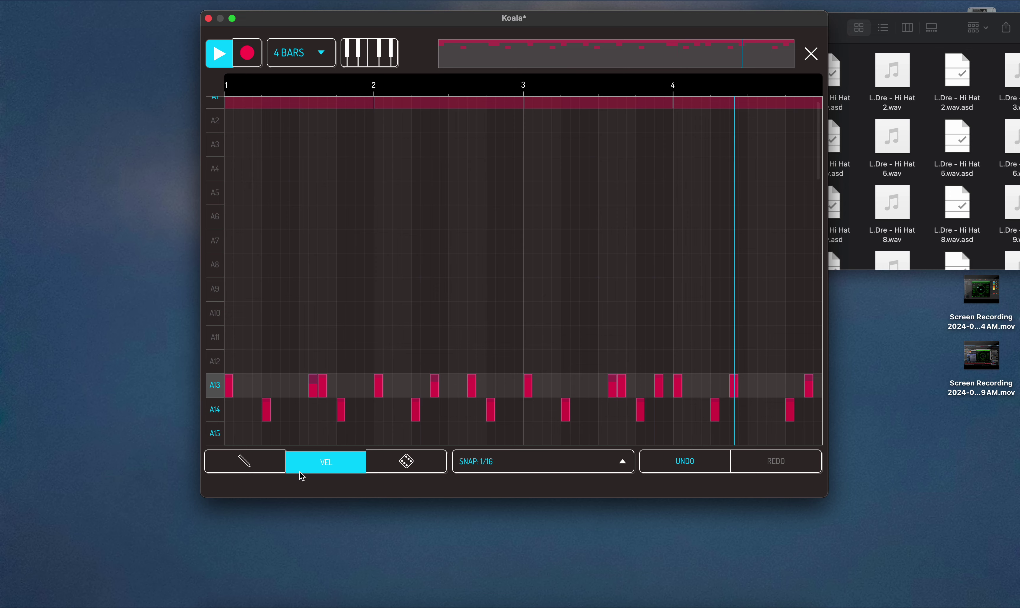
Reselect the pencil, toggle the keyboard view back and close the pattern editor.
click(277, 463)
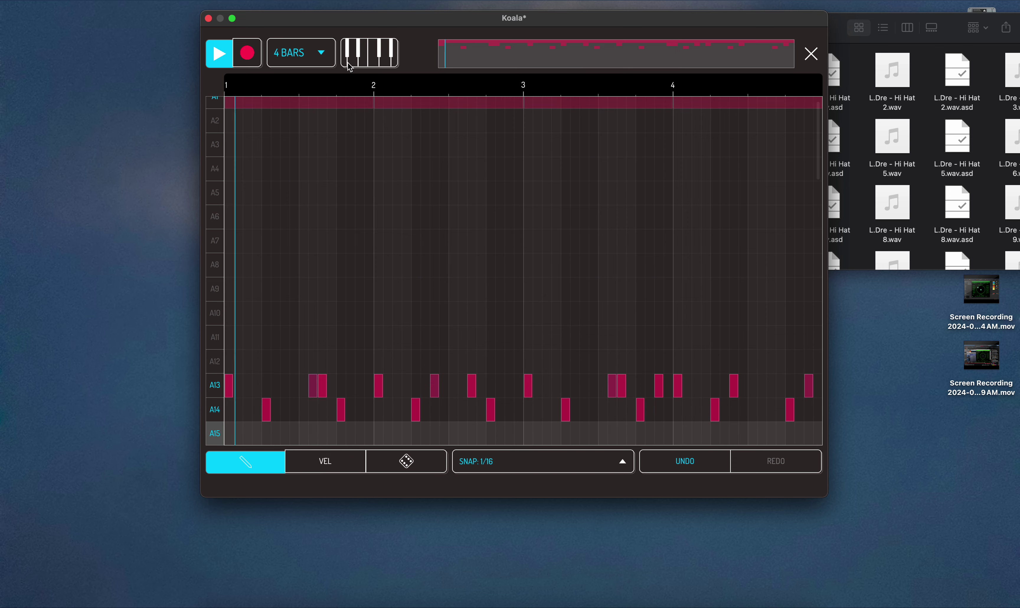
click(370, 53)
click(370, 53)
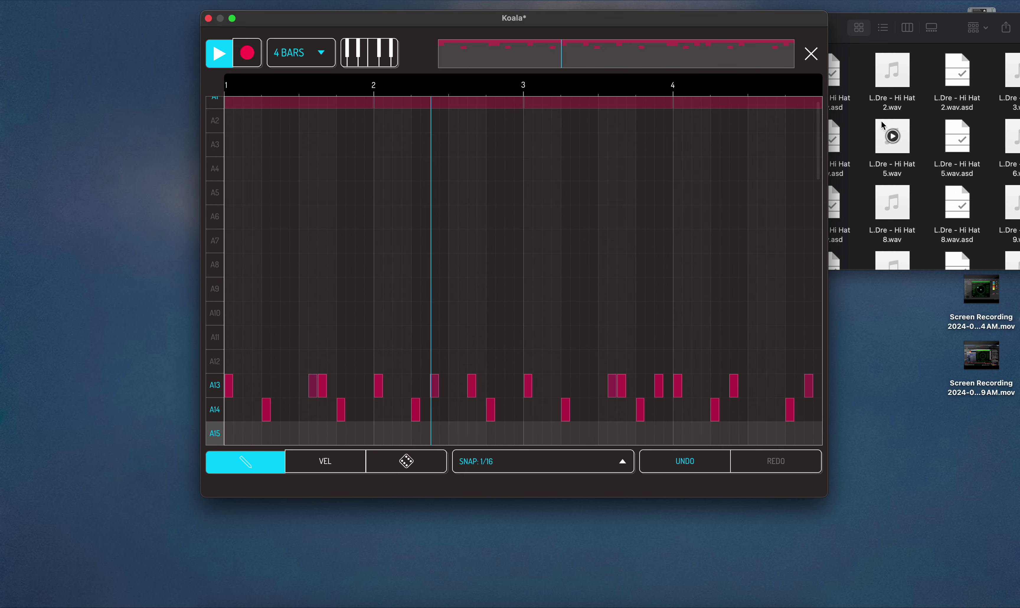
click(811, 54)
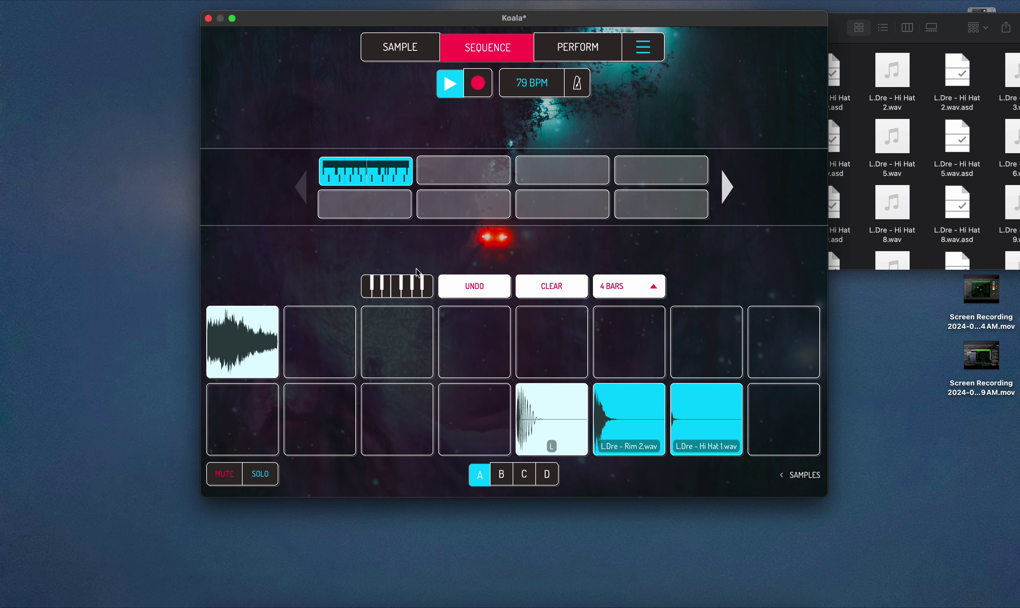
Set the pads to Note Repeat with VEL modulation, then record 8th and 1/16 velocity-swept rolls.
click(417, 294)
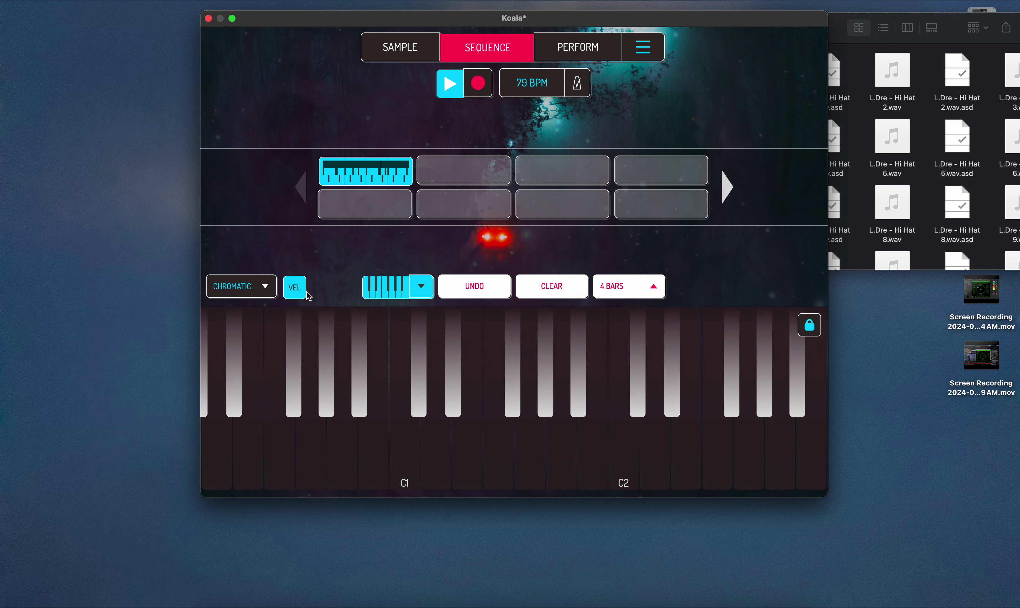
click(415, 294)
click(407, 327)
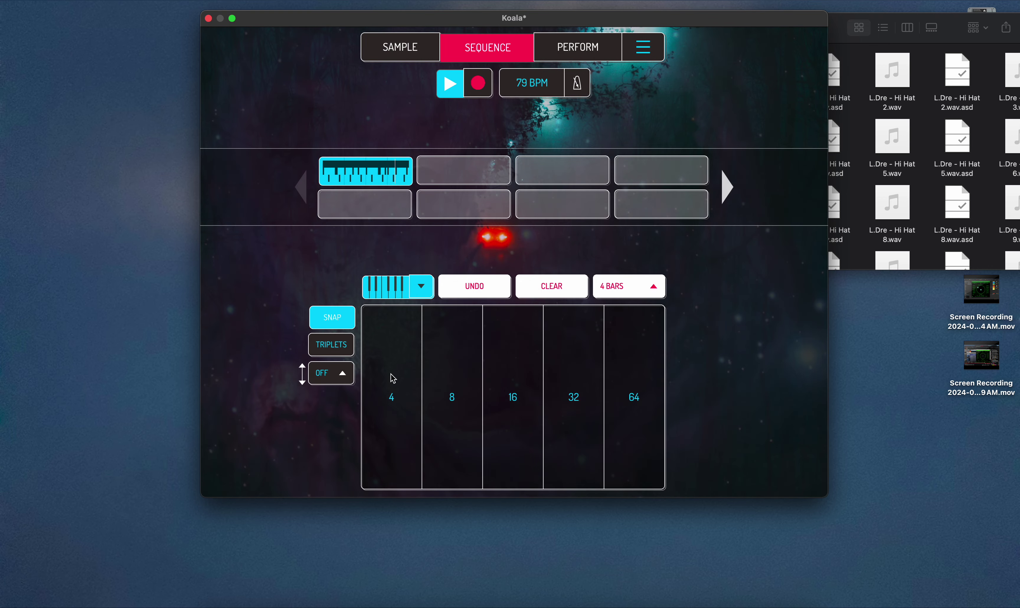
click(335, 364)
click(322, 346)
mouse_move(455, 398)
mouse_down()
mouse_move(473, 416)
mouse_move(529, 398)
mouse_move(467, 424)
mouse_move(520, 403)
mouse_up()
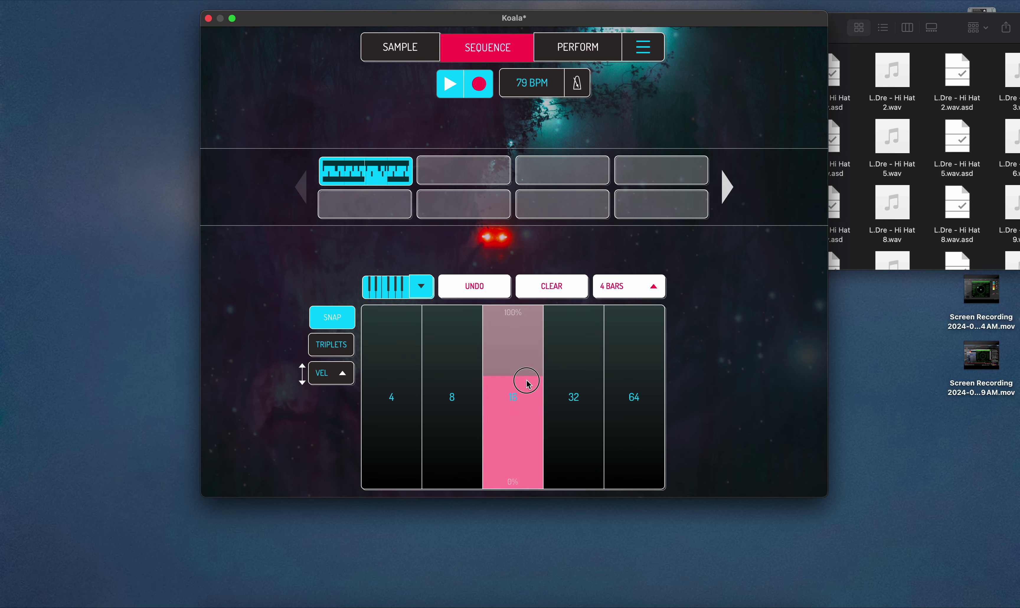
drag(525, 376, 580, 352)
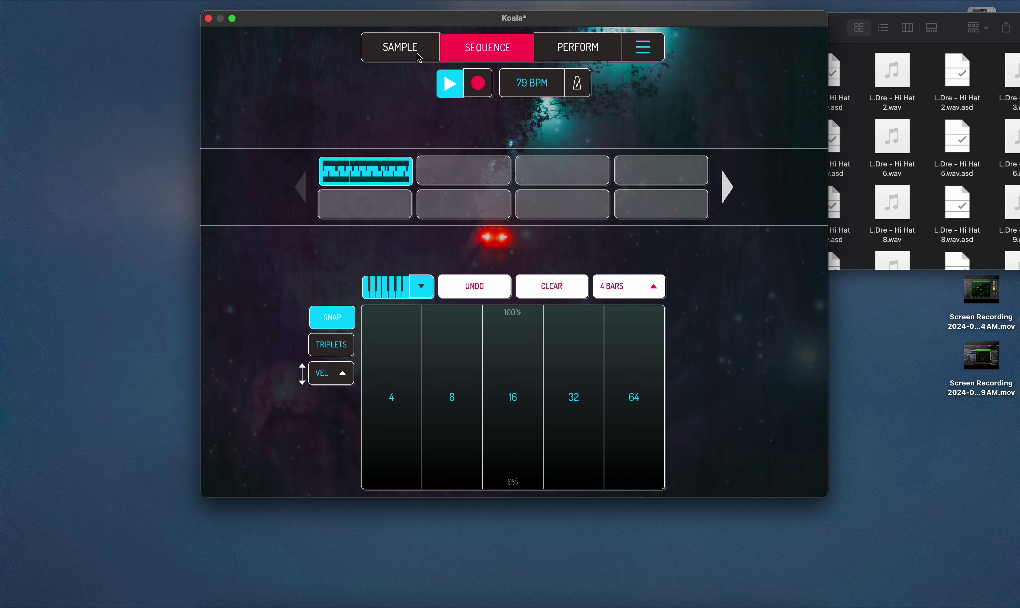
Turn note repeat off and show the L.Dre - Hi Hat 1.wav pad in the sample editor.
click(391, 285)
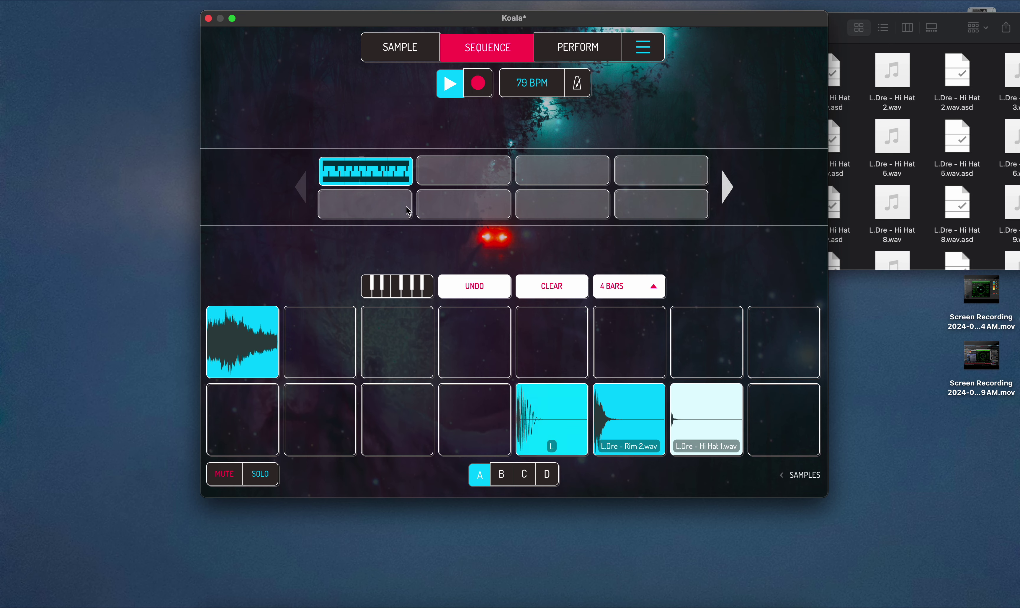
click(400, 46)
click(463, 47)
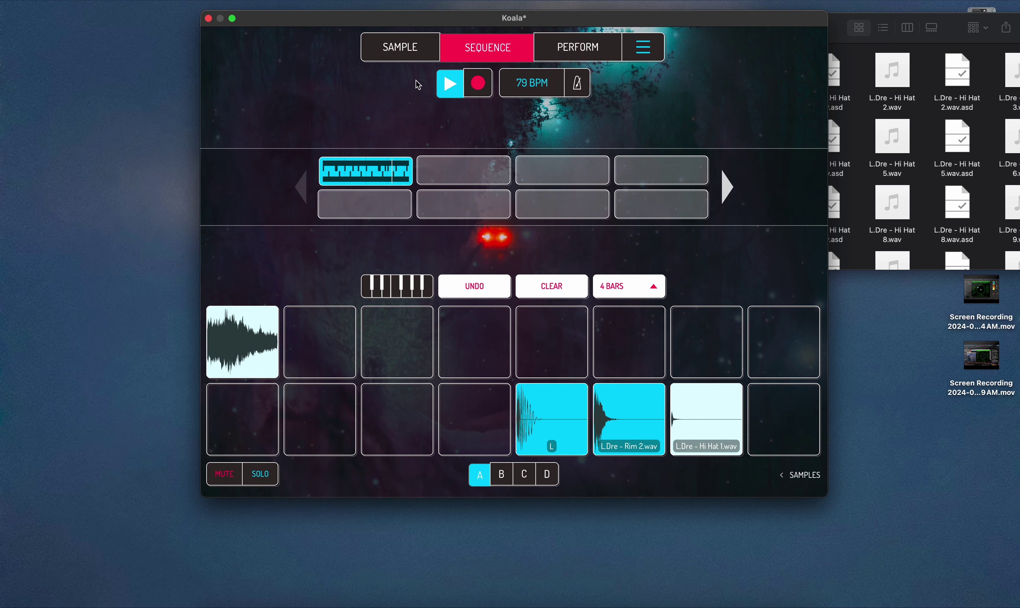
click(399, 56)
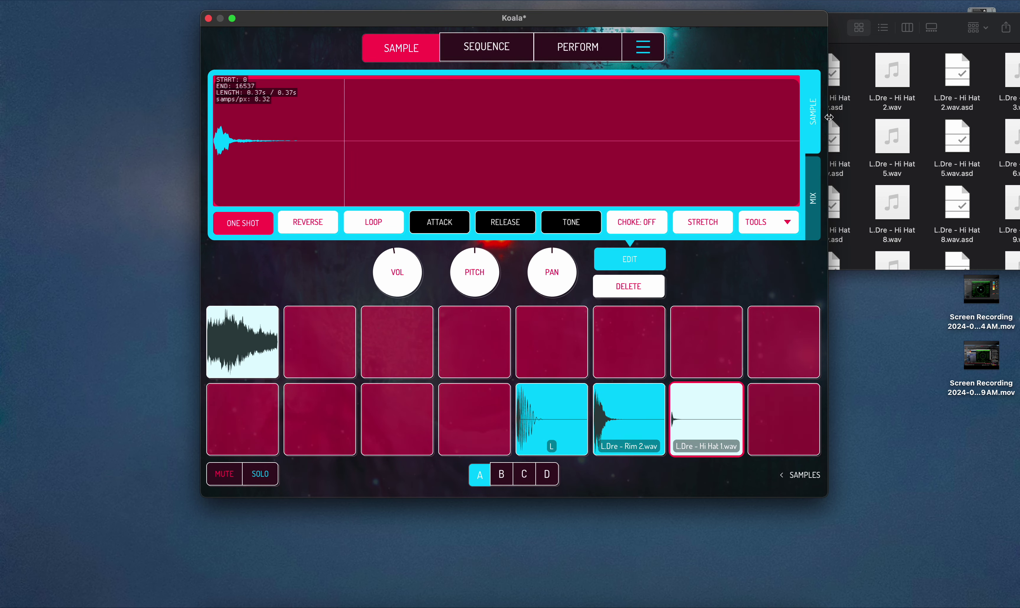
Close the Hi-Hats Finder window and move the Koala window slightly lower.
drag(829, 117, 575, 117)
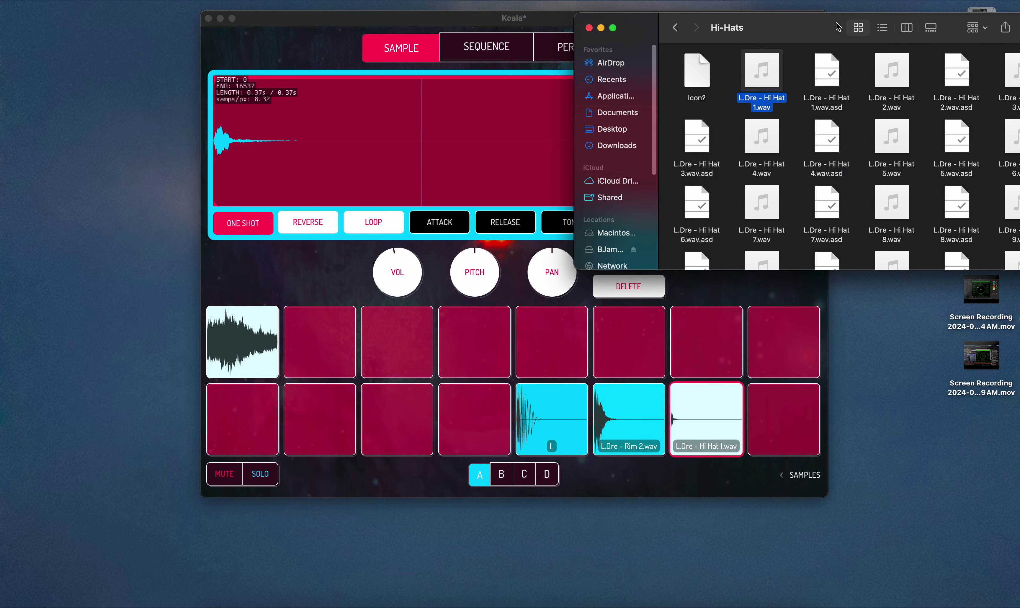
click(588, 28)
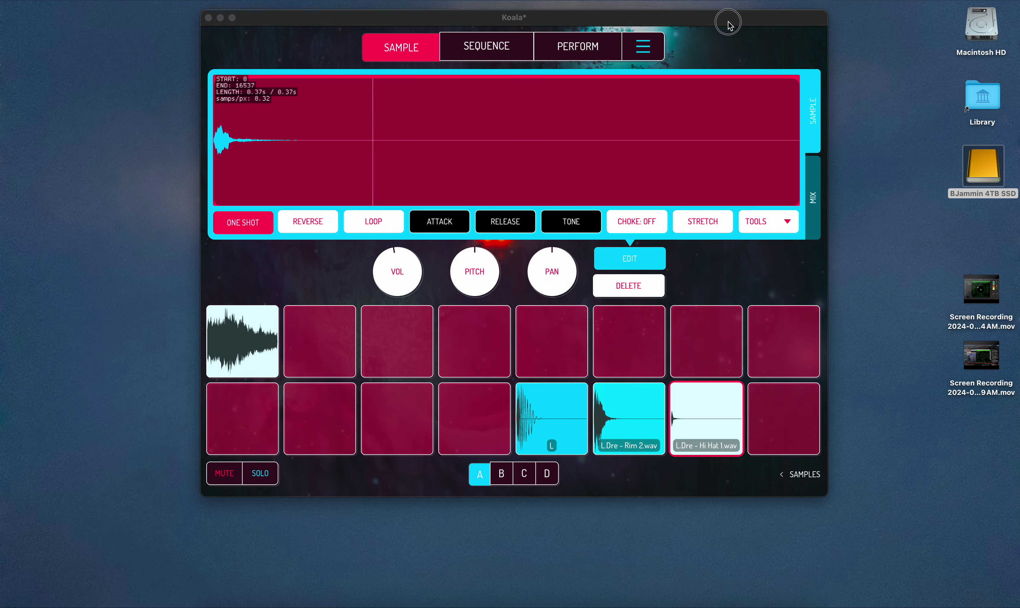
drag(728, 24, 733, 41)
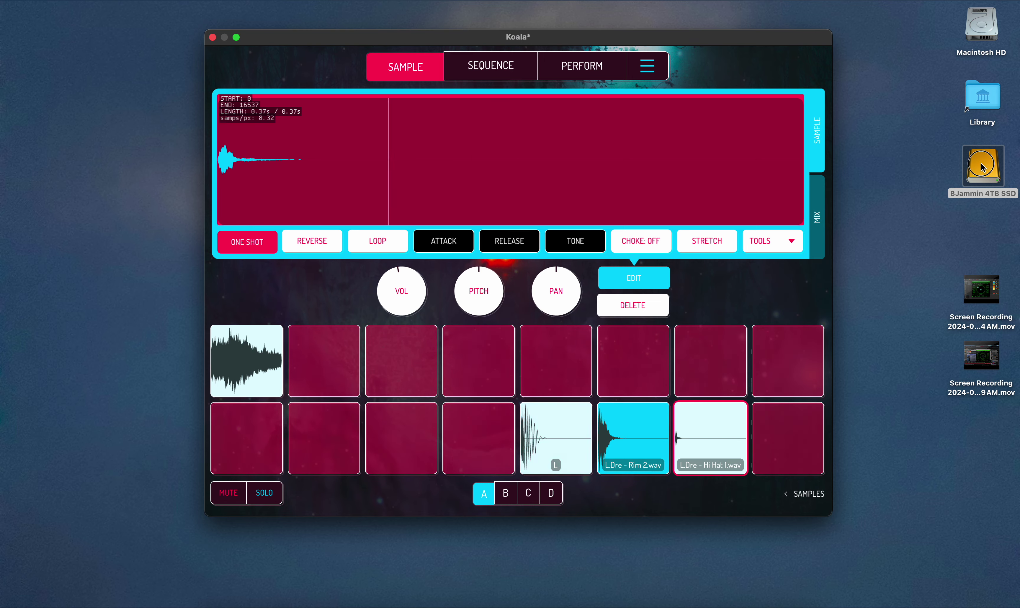
Browse from the external SSD through Drums Bass Keys to the Cymatics Apex One Shots folder.
double_click(954, 162)
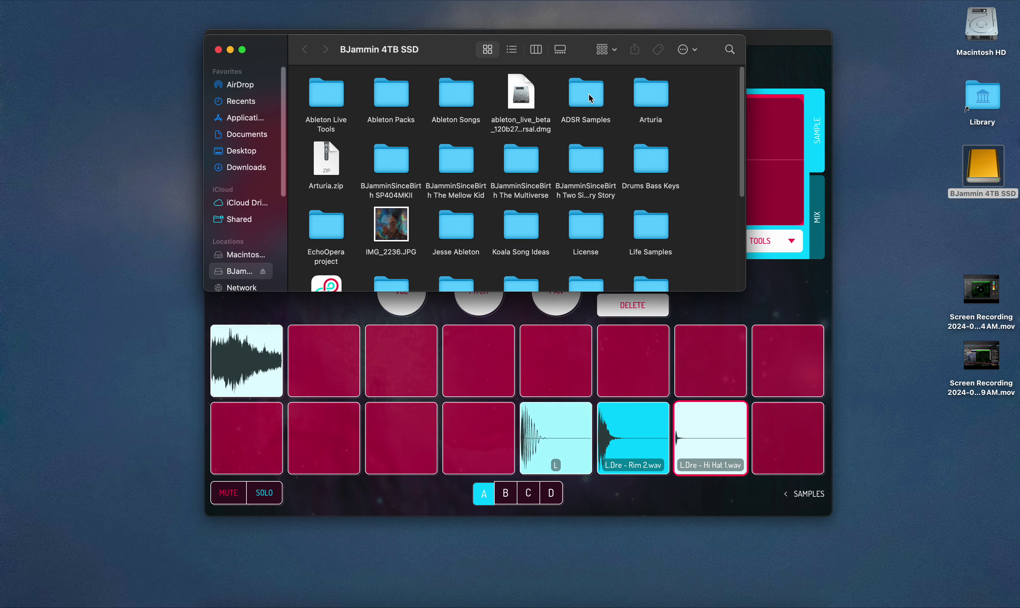
double_click(637, 167)
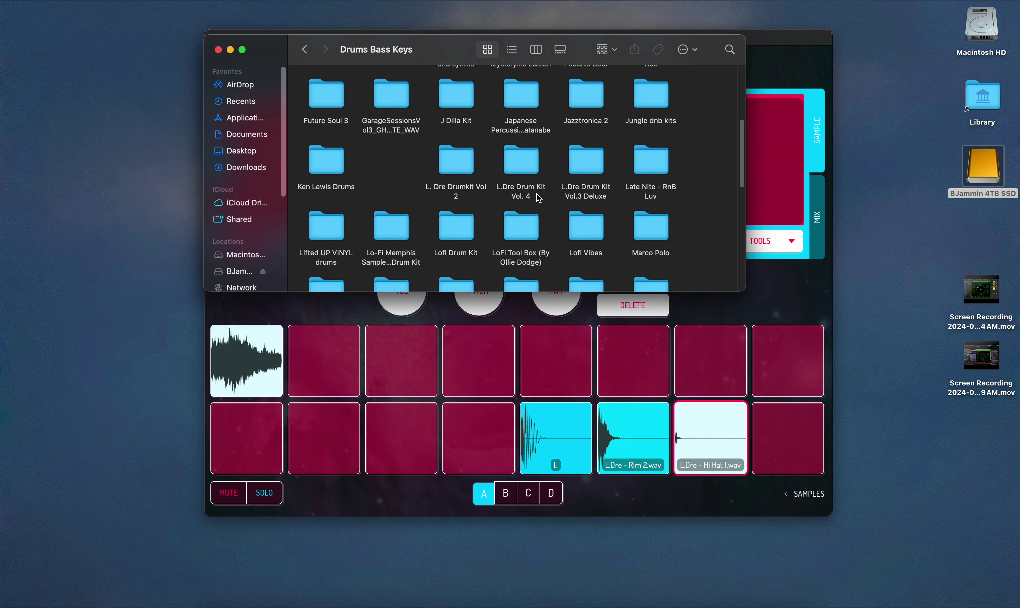
scroll(485, 198, up, 5)
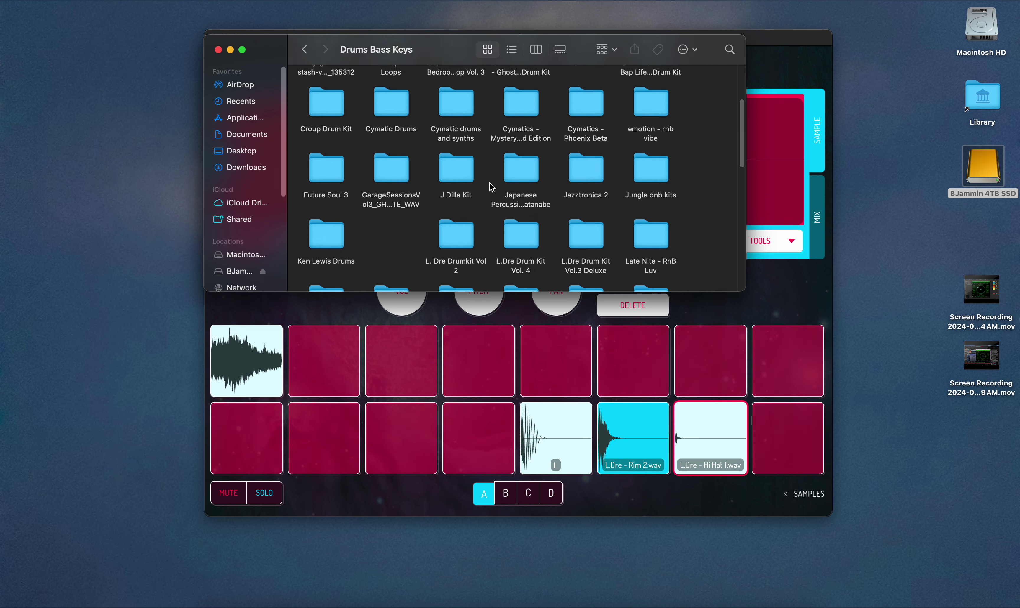
scroll(491, 186, up, 2)
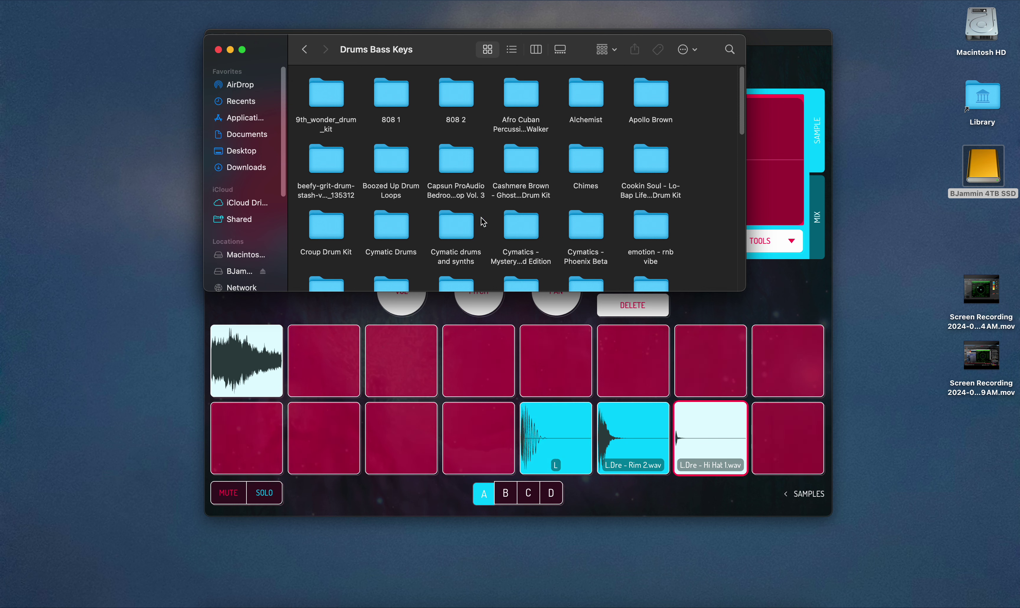
double_click(458, 230)
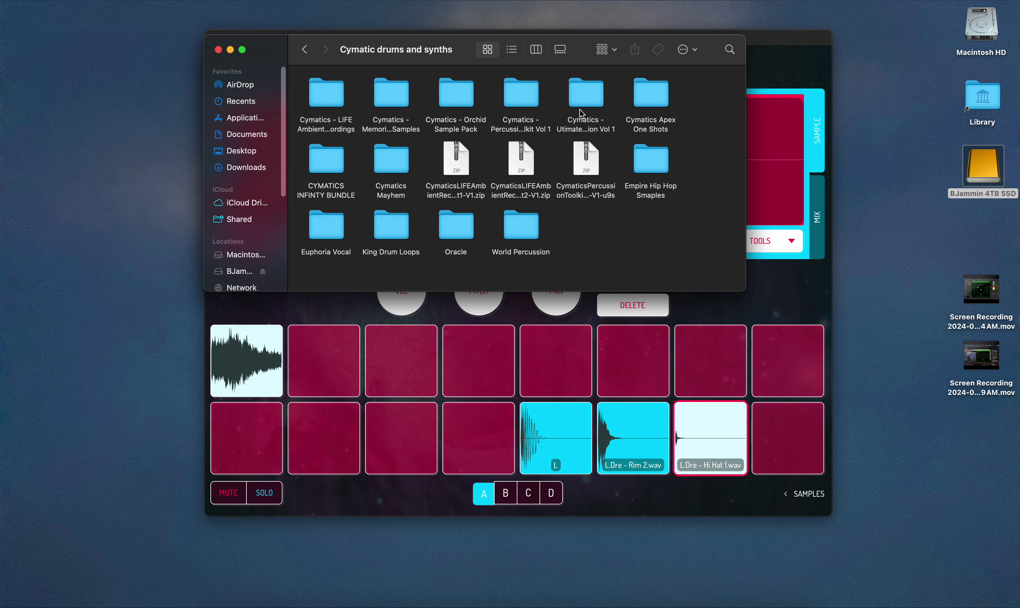
click(334, 165)
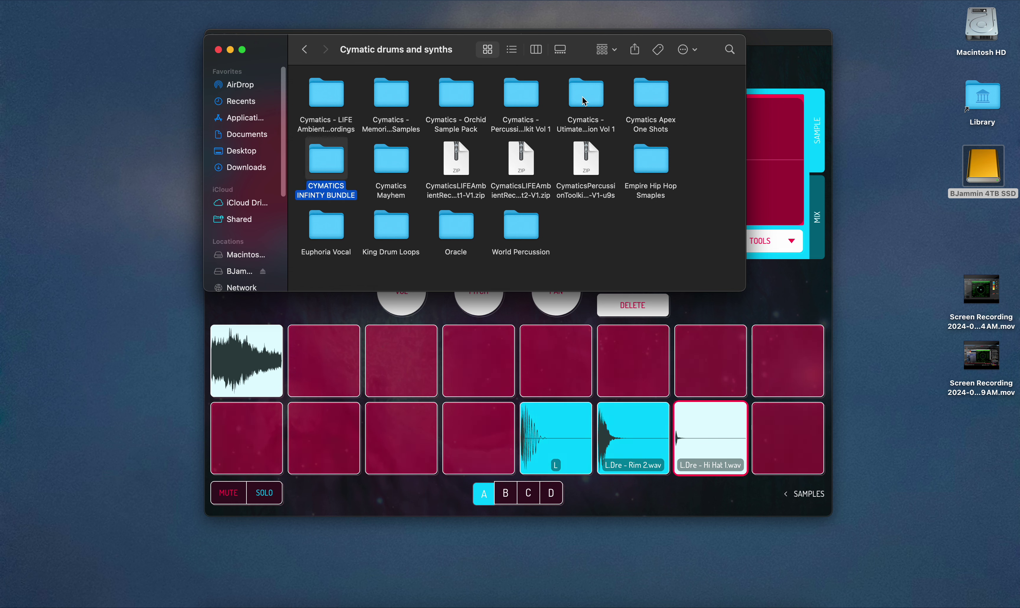
double_click(649, 96)
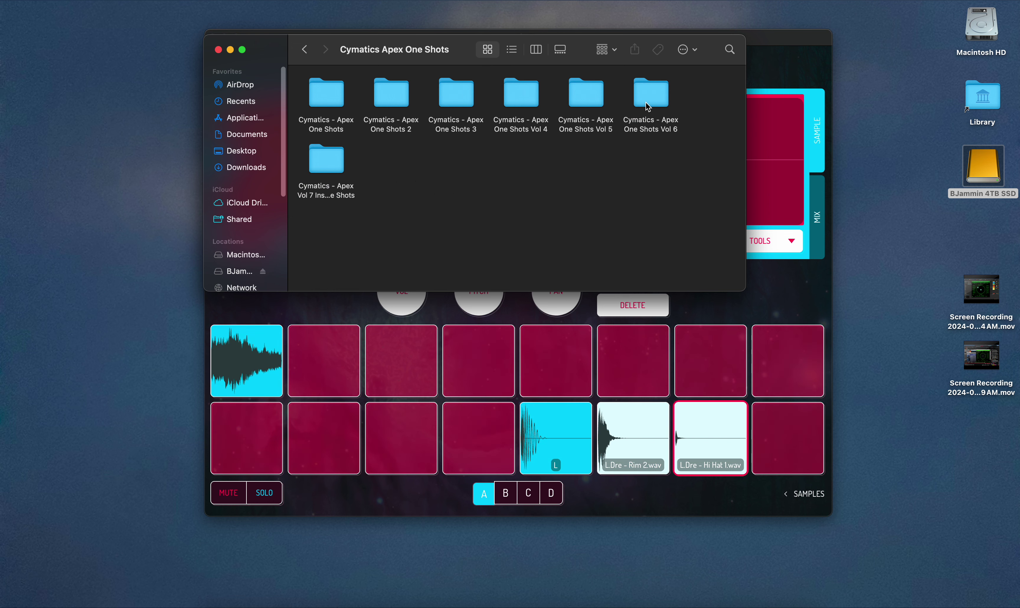
double_click(338, 99)
Audition the Balafon, Old Glock and next instrument one-shots in the pack.
scroll(453, 161, up, 10)
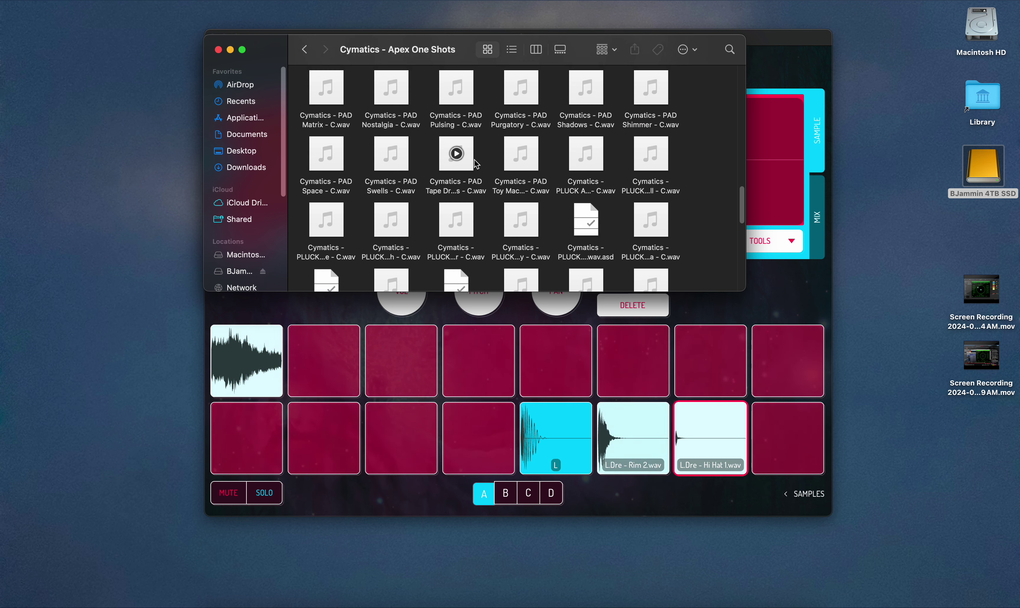
scroll(479, 160, up, 8)
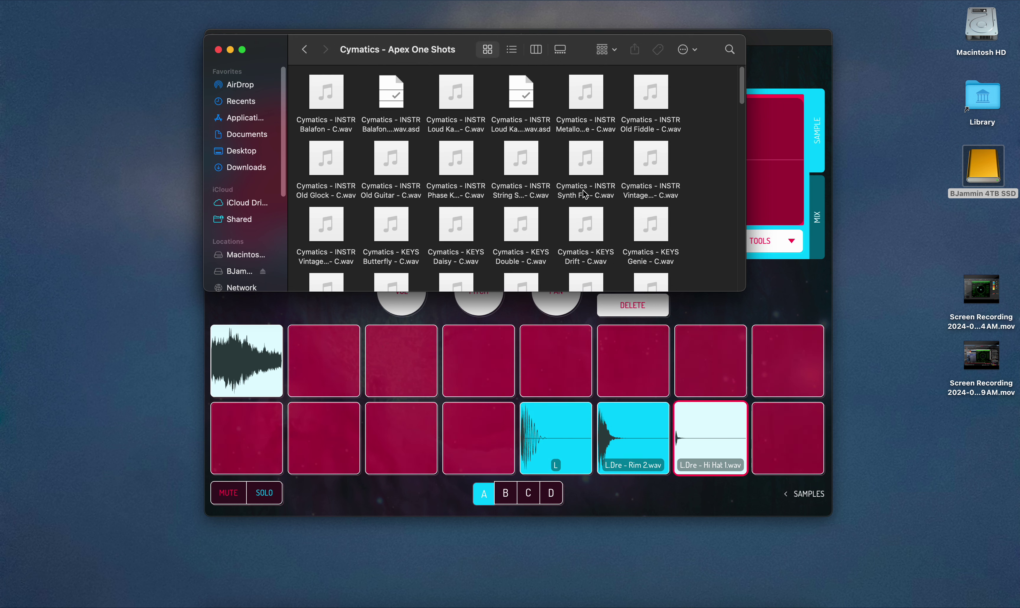
scroll(637, 230, down, 5)
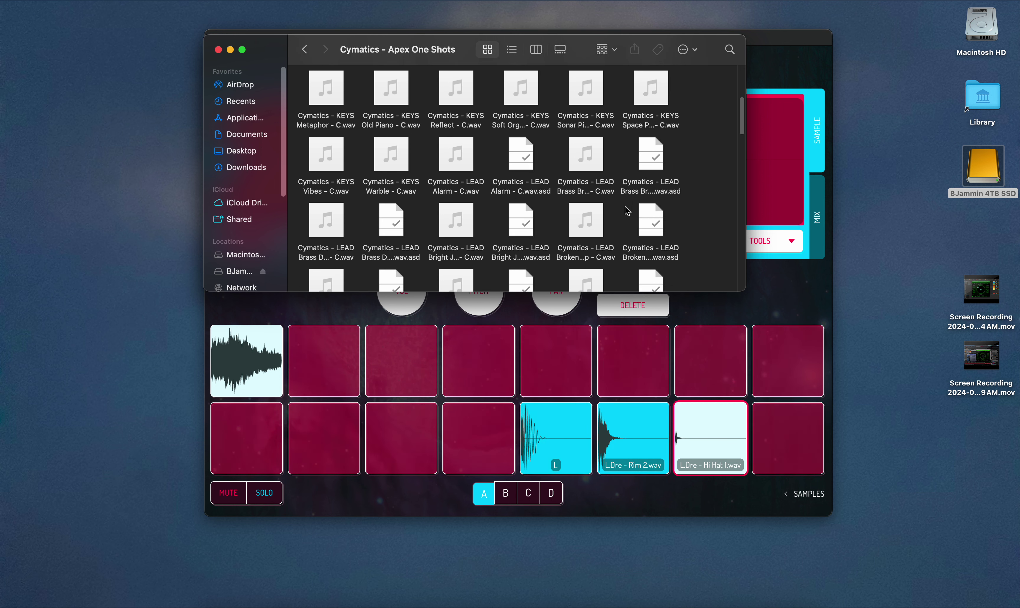
scroll(584, 206, down, 8)
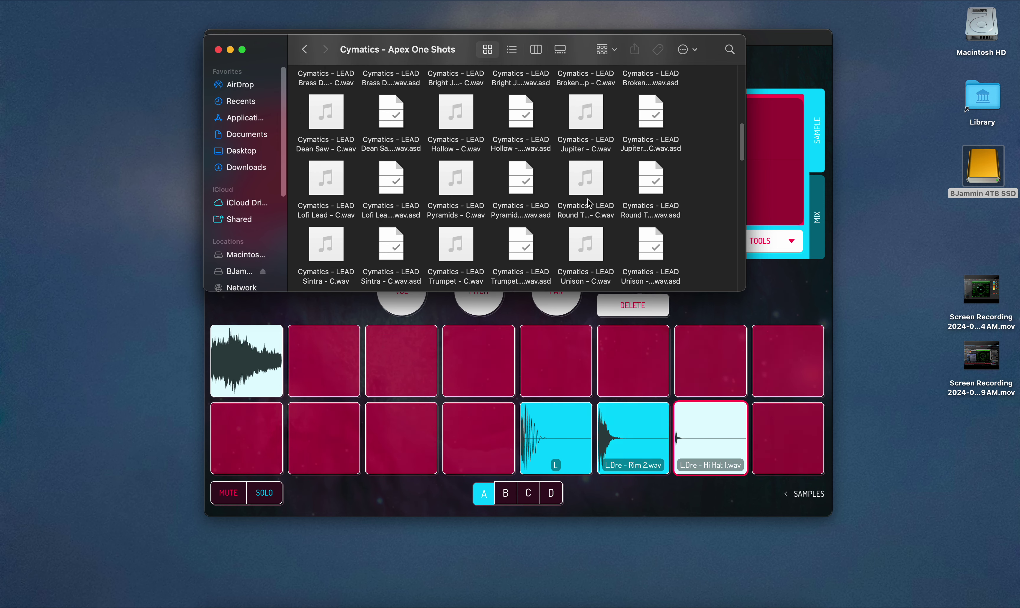
scroll(590, 196, down, 8)
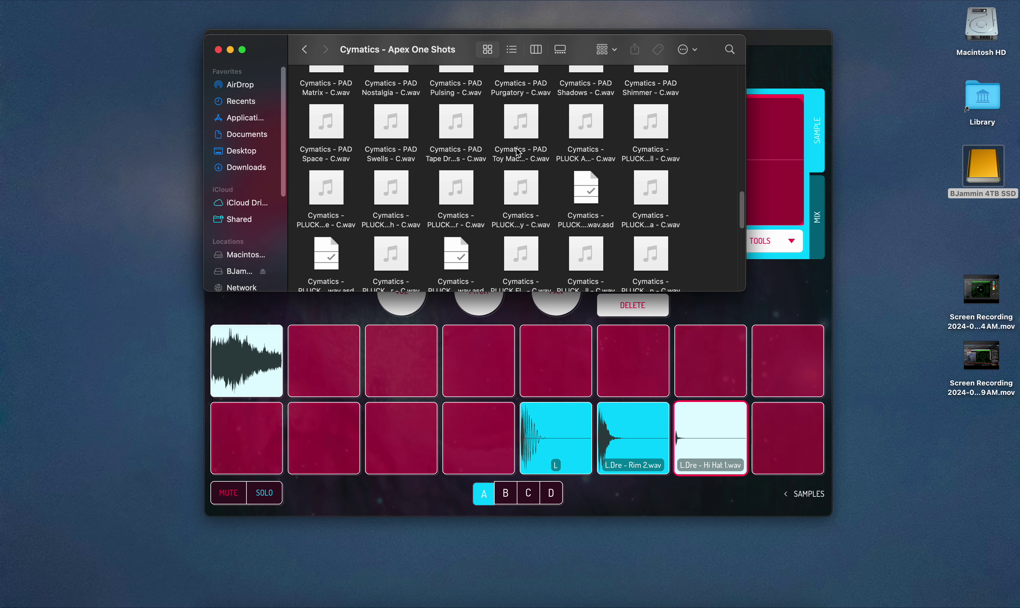
mouse_move(527, 121)
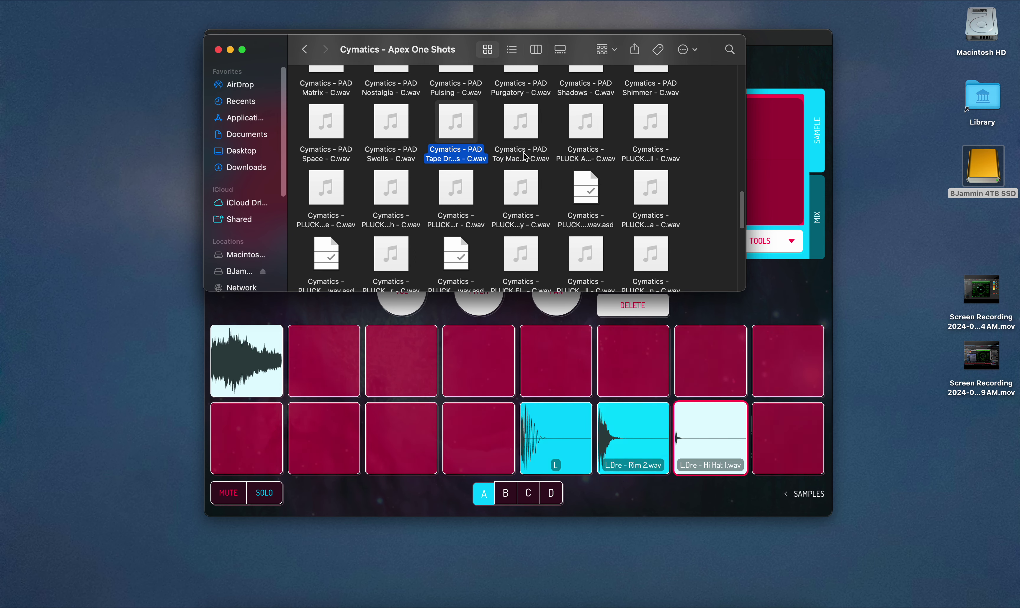
scroll(515, 140, up, 6)
scroll(497, 143, up, 10)
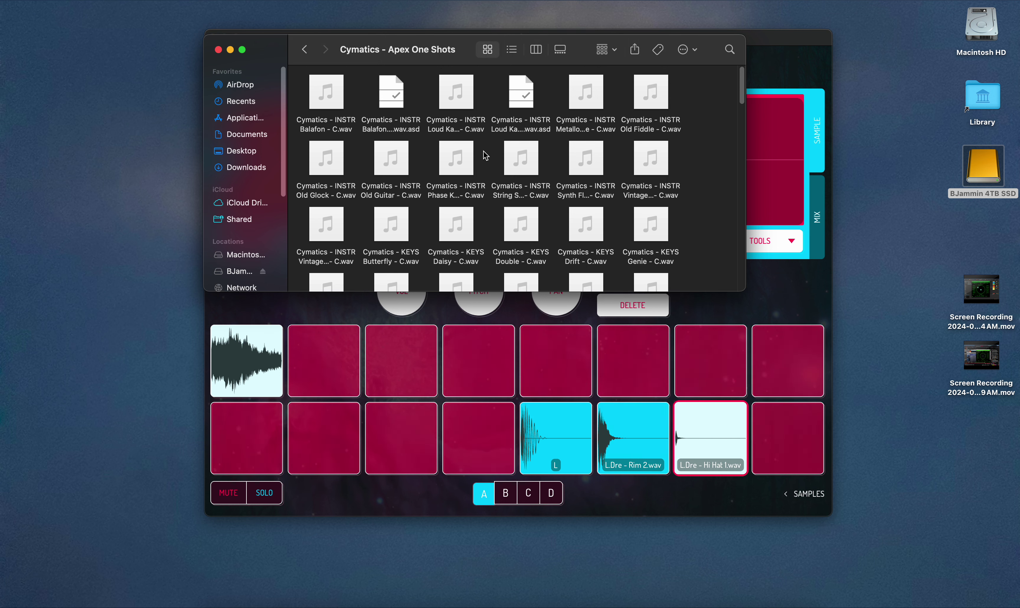
click(333, 98)
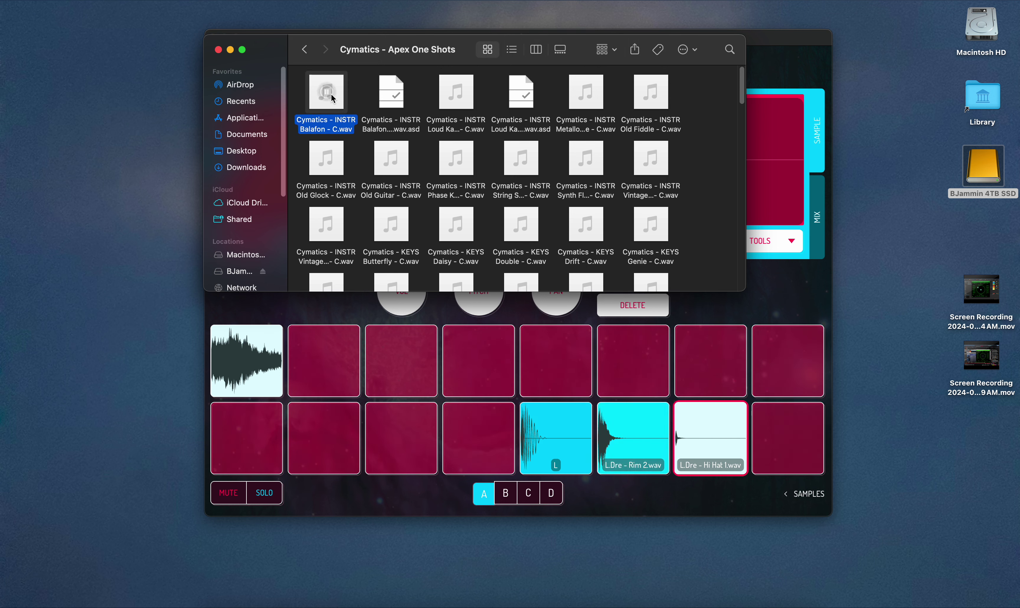
click(327, 166)
click(328, 225)
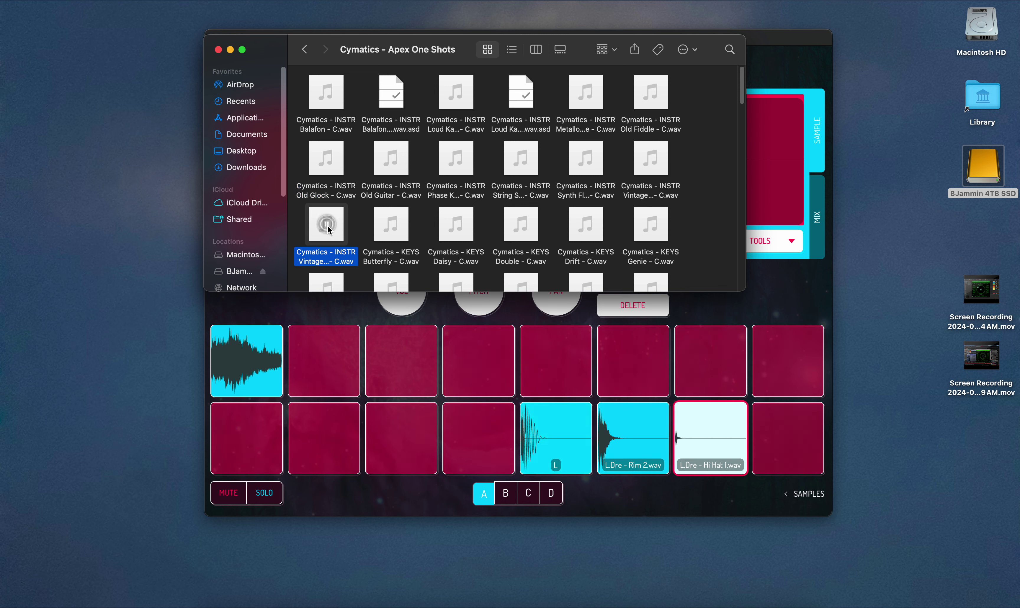
Open the Apex Vol 7 pack and compare the Clean Tone - C (1) and Clean Tone - C bass samples.
click(304, 49)
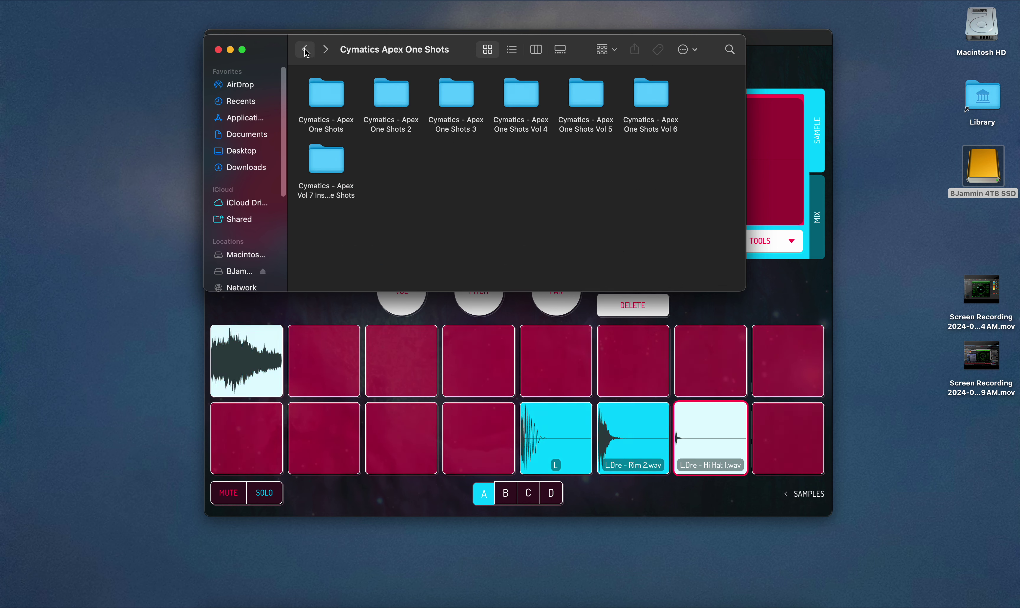
double_click(323, 152)
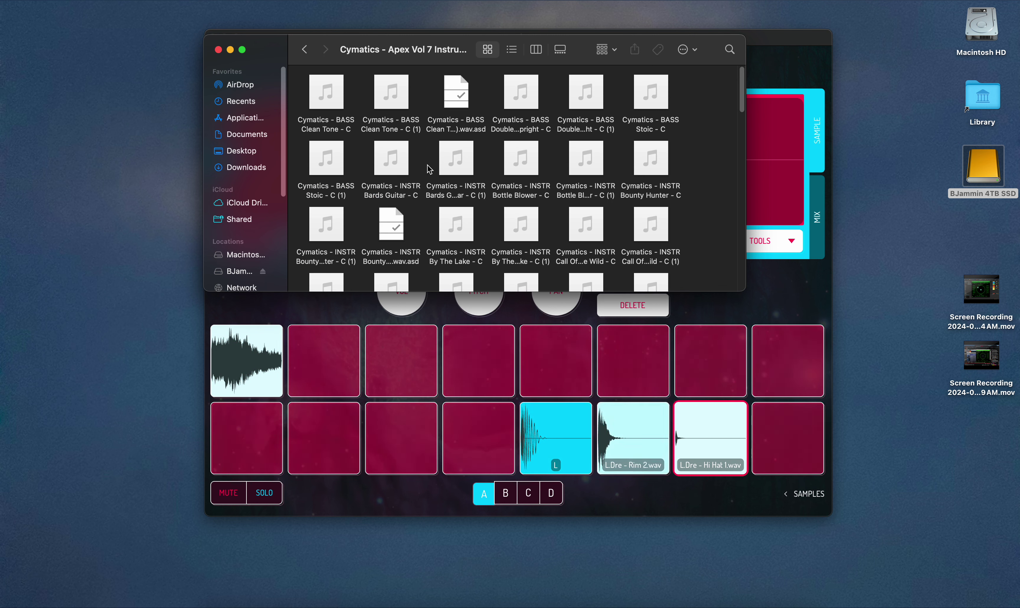
click(393, 93)
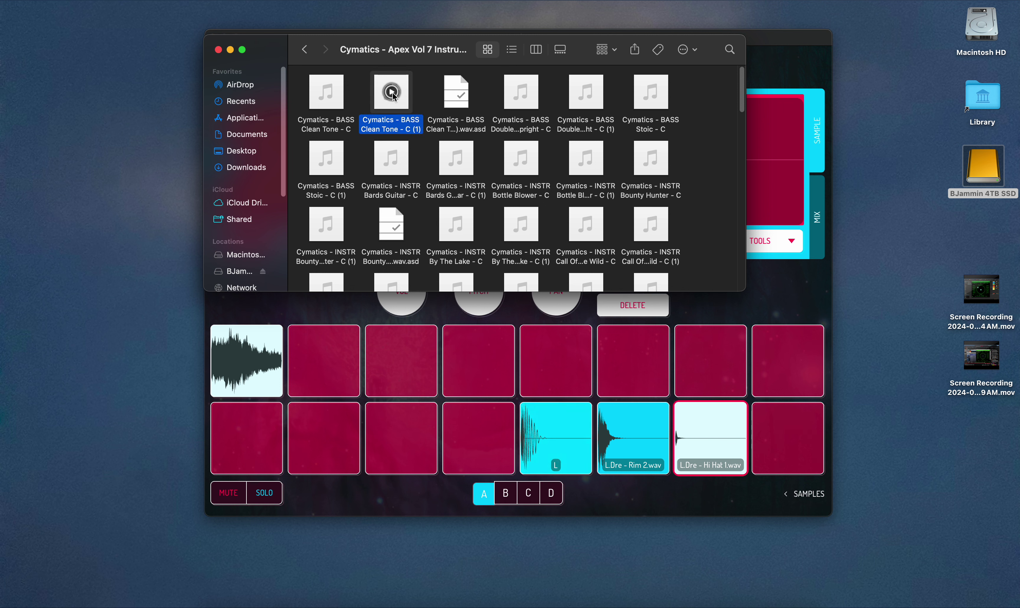
click(327, 93)
click(430, 327)
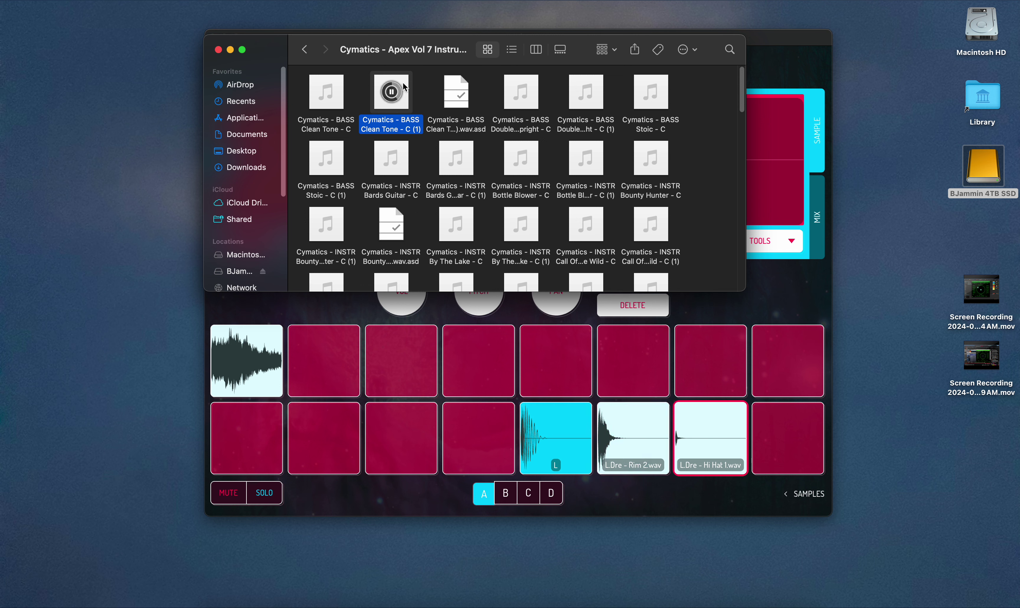
Load Clean Tone - C (1) onto pad 5 and play it from a chromatic piano keyboard in Sequence.
drag(402, 83, 558, 350)
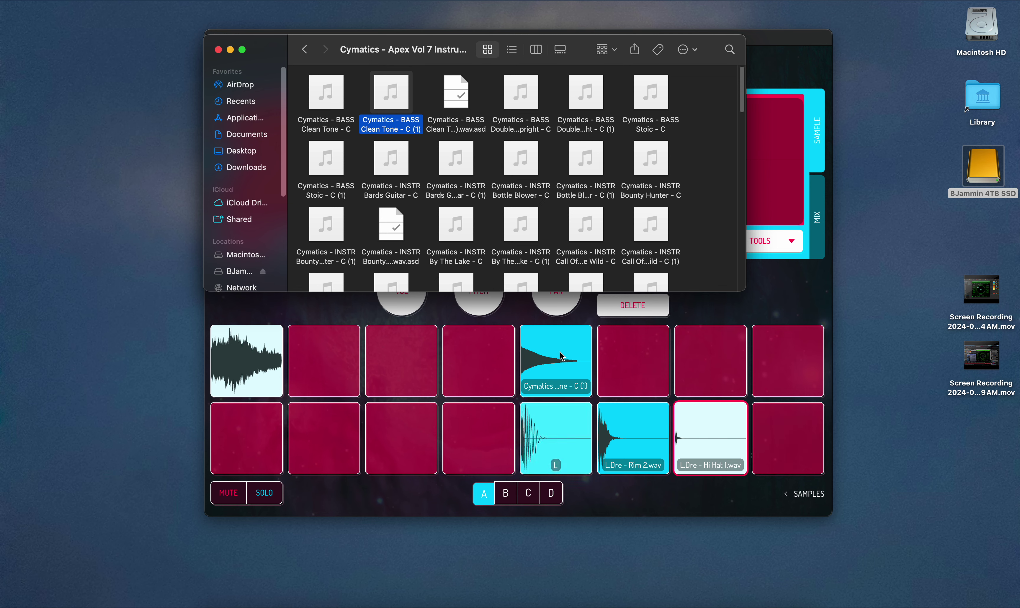
click(559, 350)
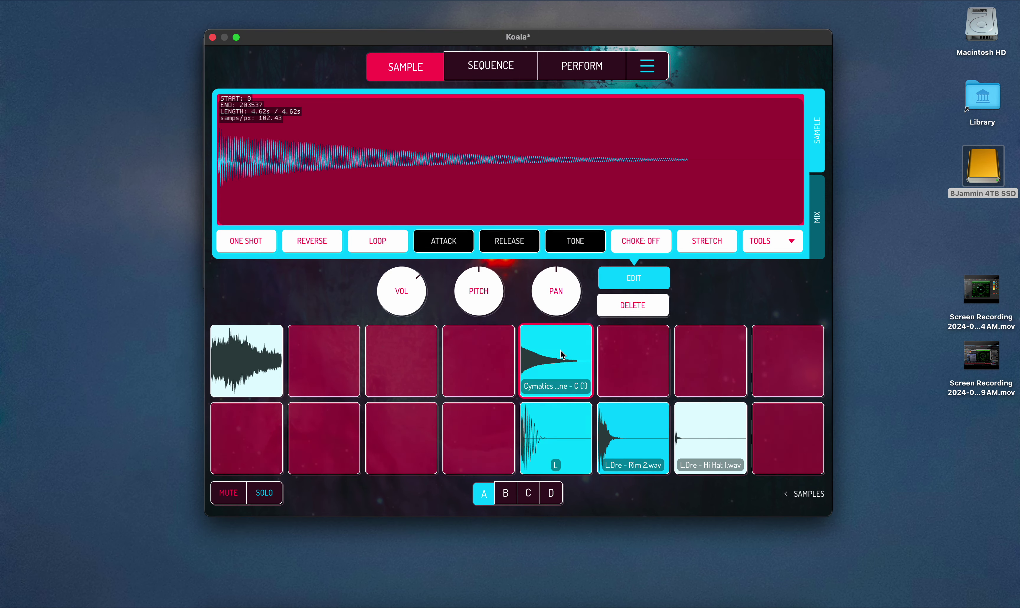
click(467, 66)
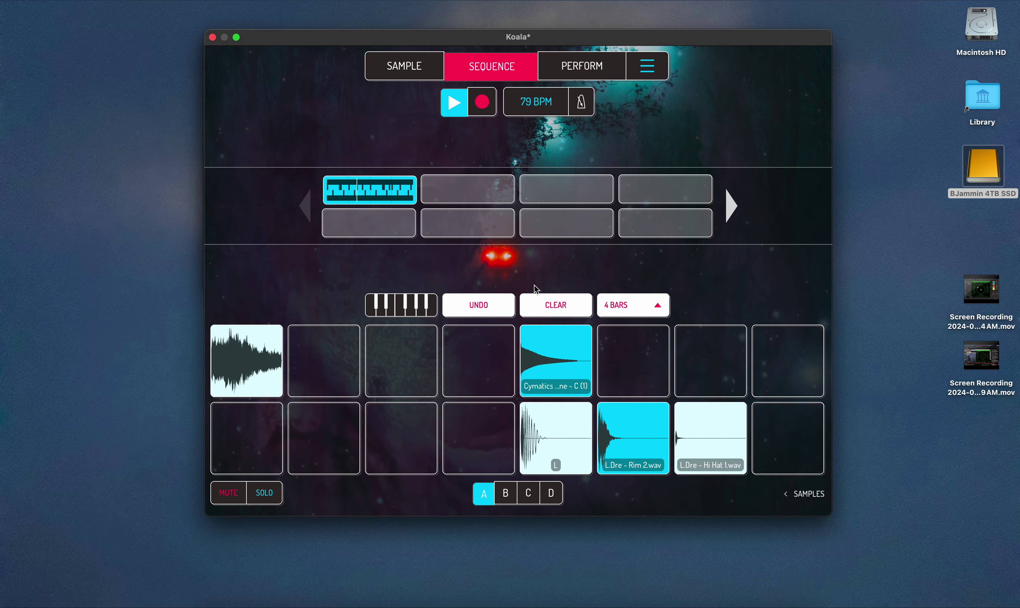
click(398, 305)
click(418, 311)
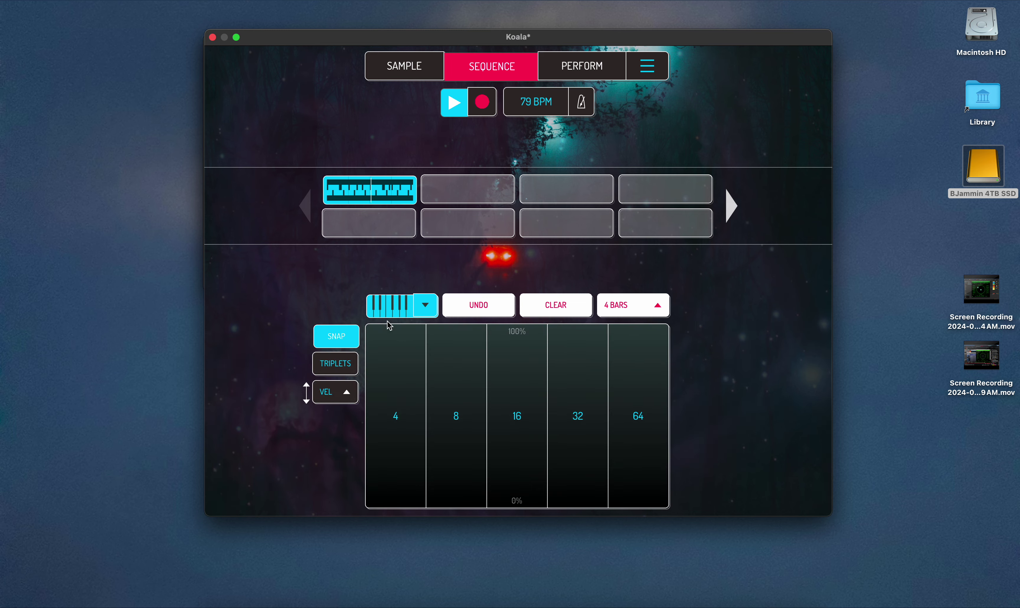
click(424, 306)
click(426, 306)
click(419, 329)
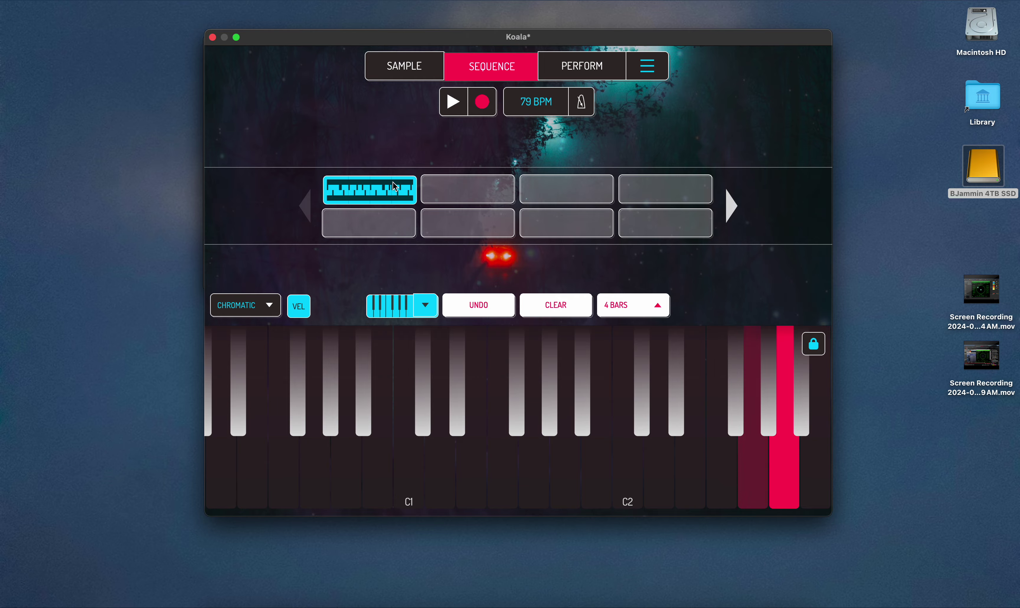
Trial-copy the bass onto the neighbouring pad with Mix, audition it, then move it back to one pad.
click(396, 67)
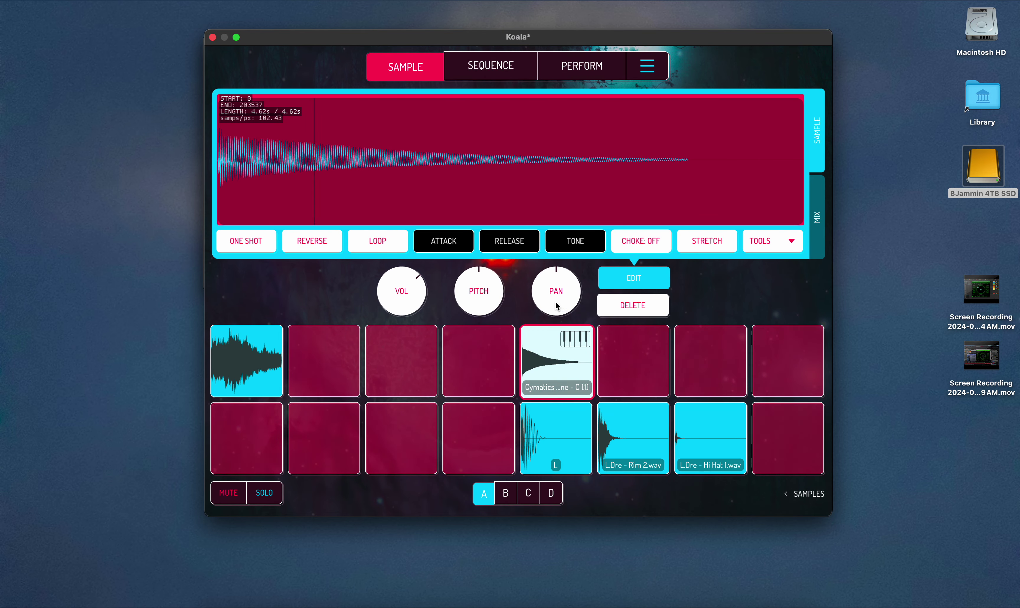
drag(553, 348, 646, 360)
mouse_move(580, 356)
mouse_down()
mouse_move(627, 360)
mouse_move(599, 334)
mouse_move(589, 366)
mouse_move(577, 344)
mouse_move(586, 353)
mouse_move(572, 350)
mouse_up()
click(543, 284)
click(631, 362)
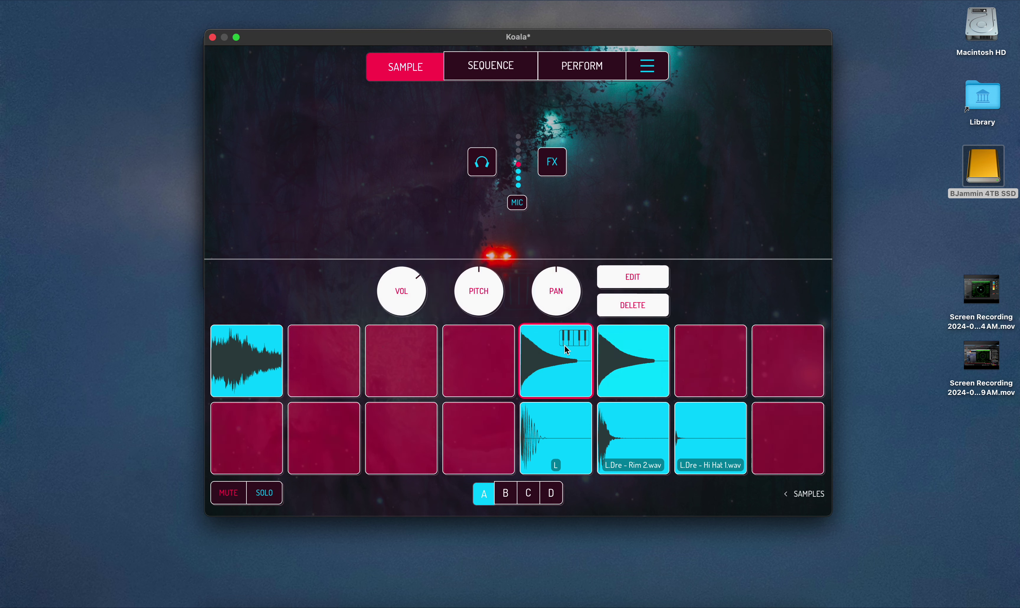
click(563, 348)
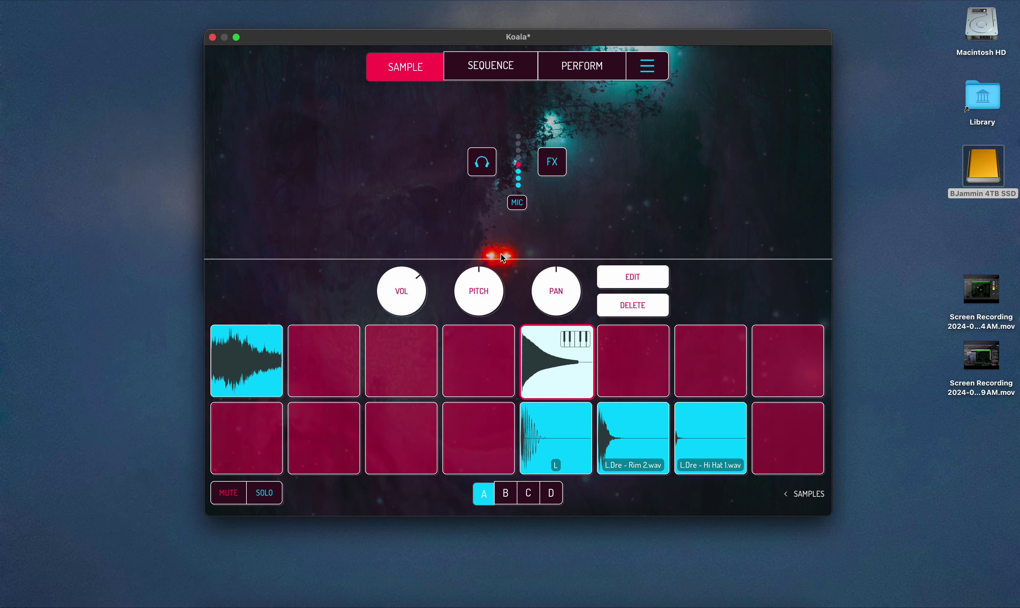
click(513, 67)
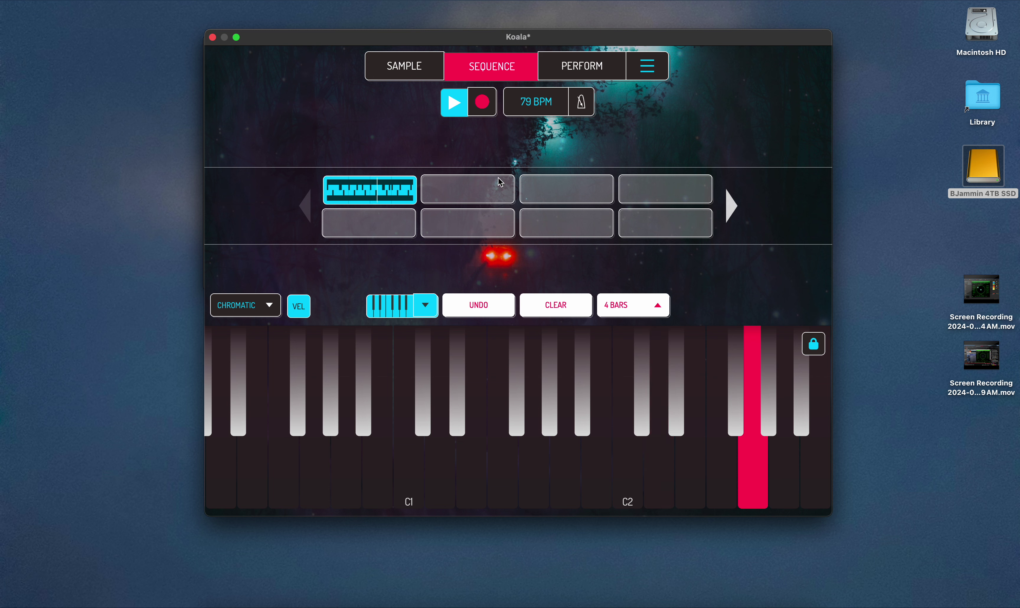
Stop playback, record a keyboard bass line into the 4-bar pattern, then show the pad grid.
click(466, 106)
click(495, 109)
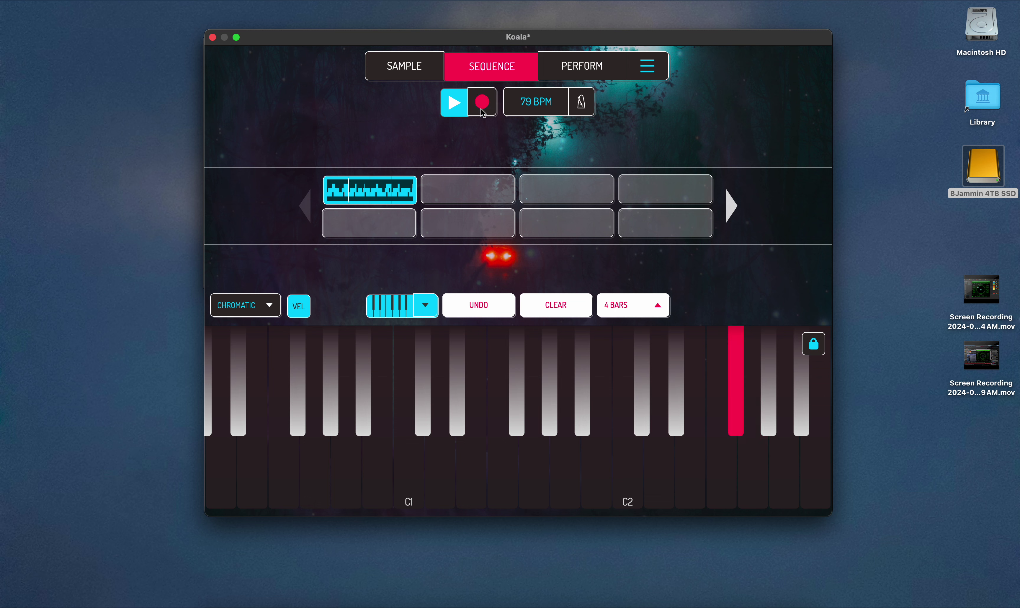
click(385, 305)
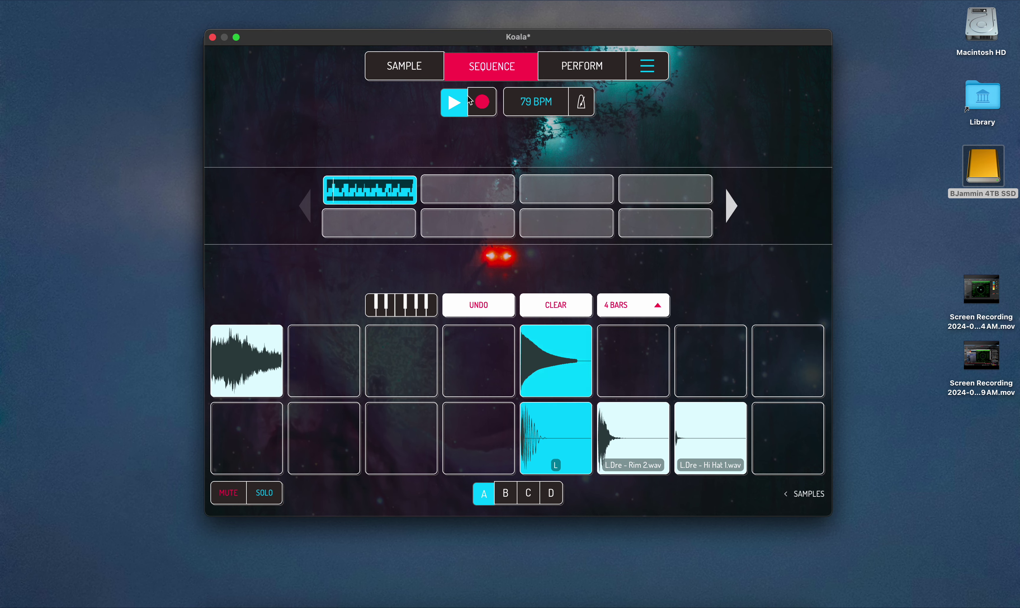
Check the bass notes in the piano roll with keyboard view, close it, and bring Loopback forward.
double_click(393, 186)
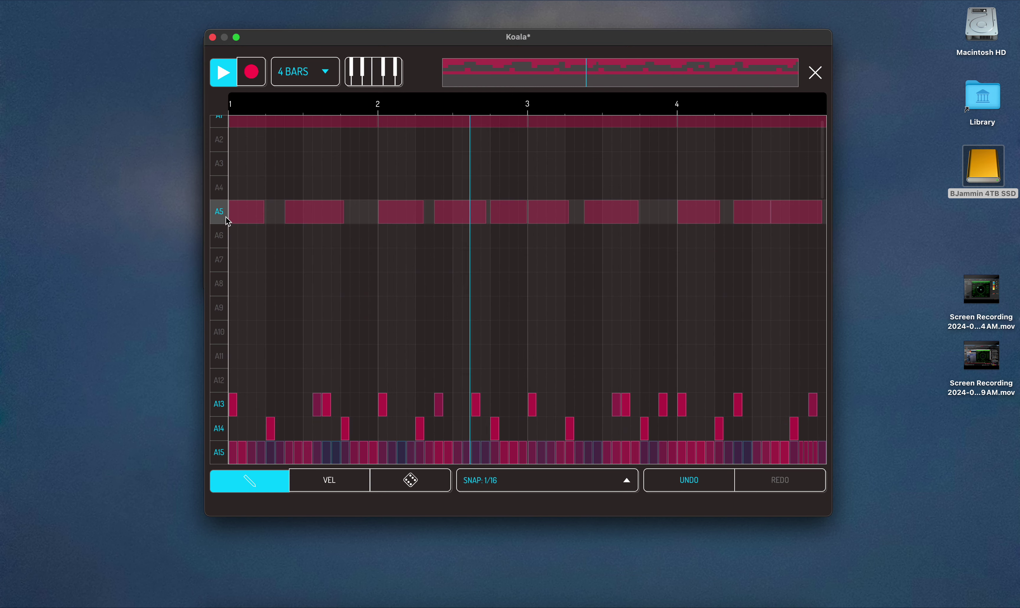
click(378, 79)
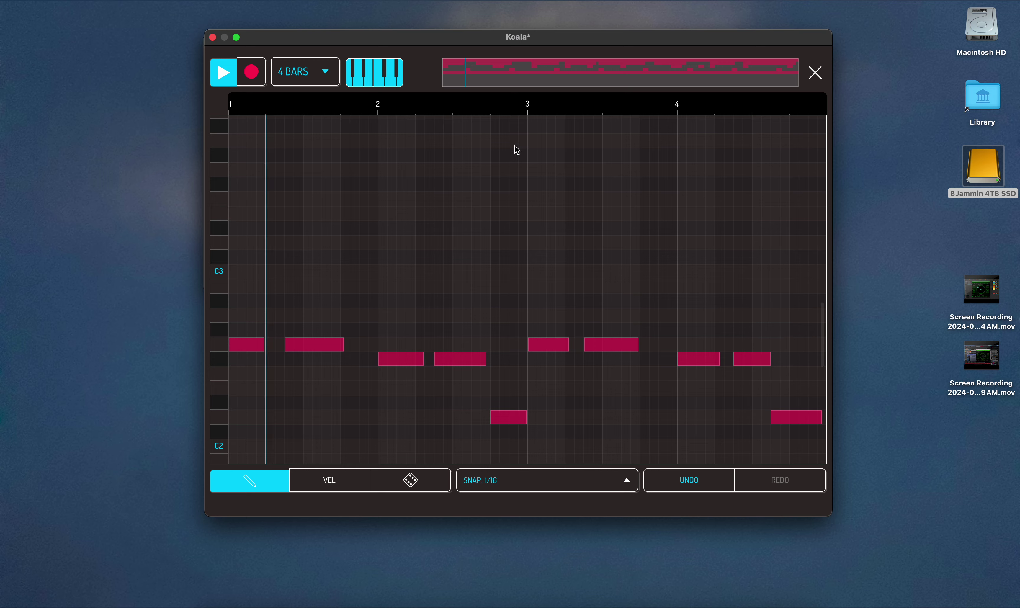
click(814, 75)
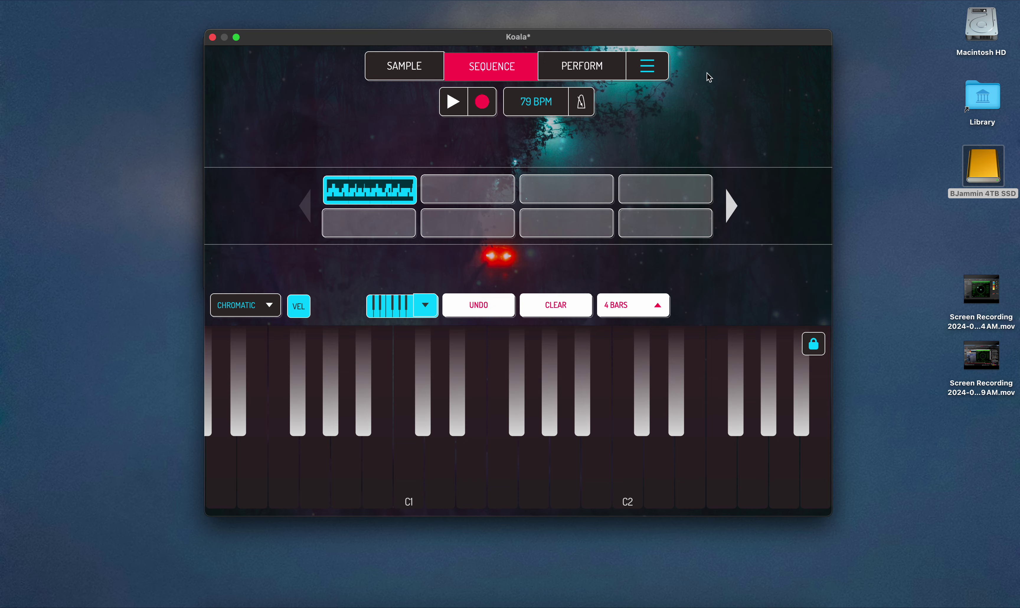
click(675, 605)
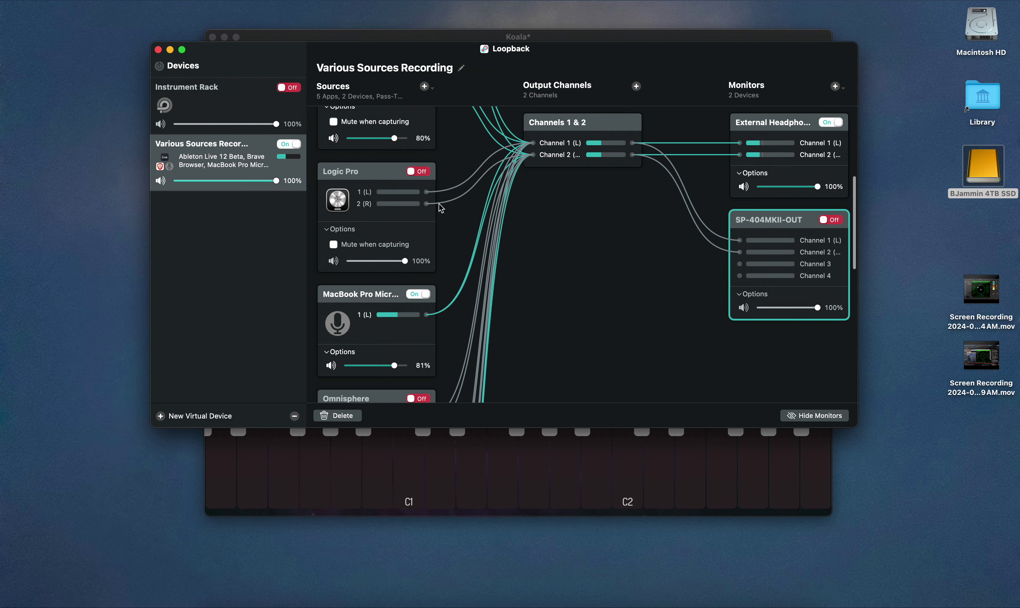
scroll(414, 228, up, 5)
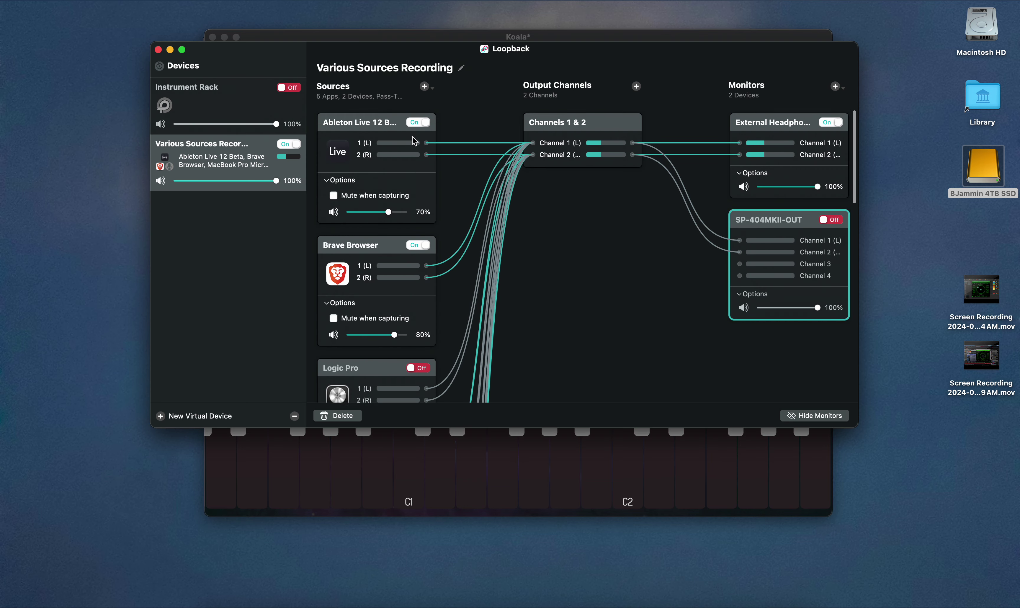